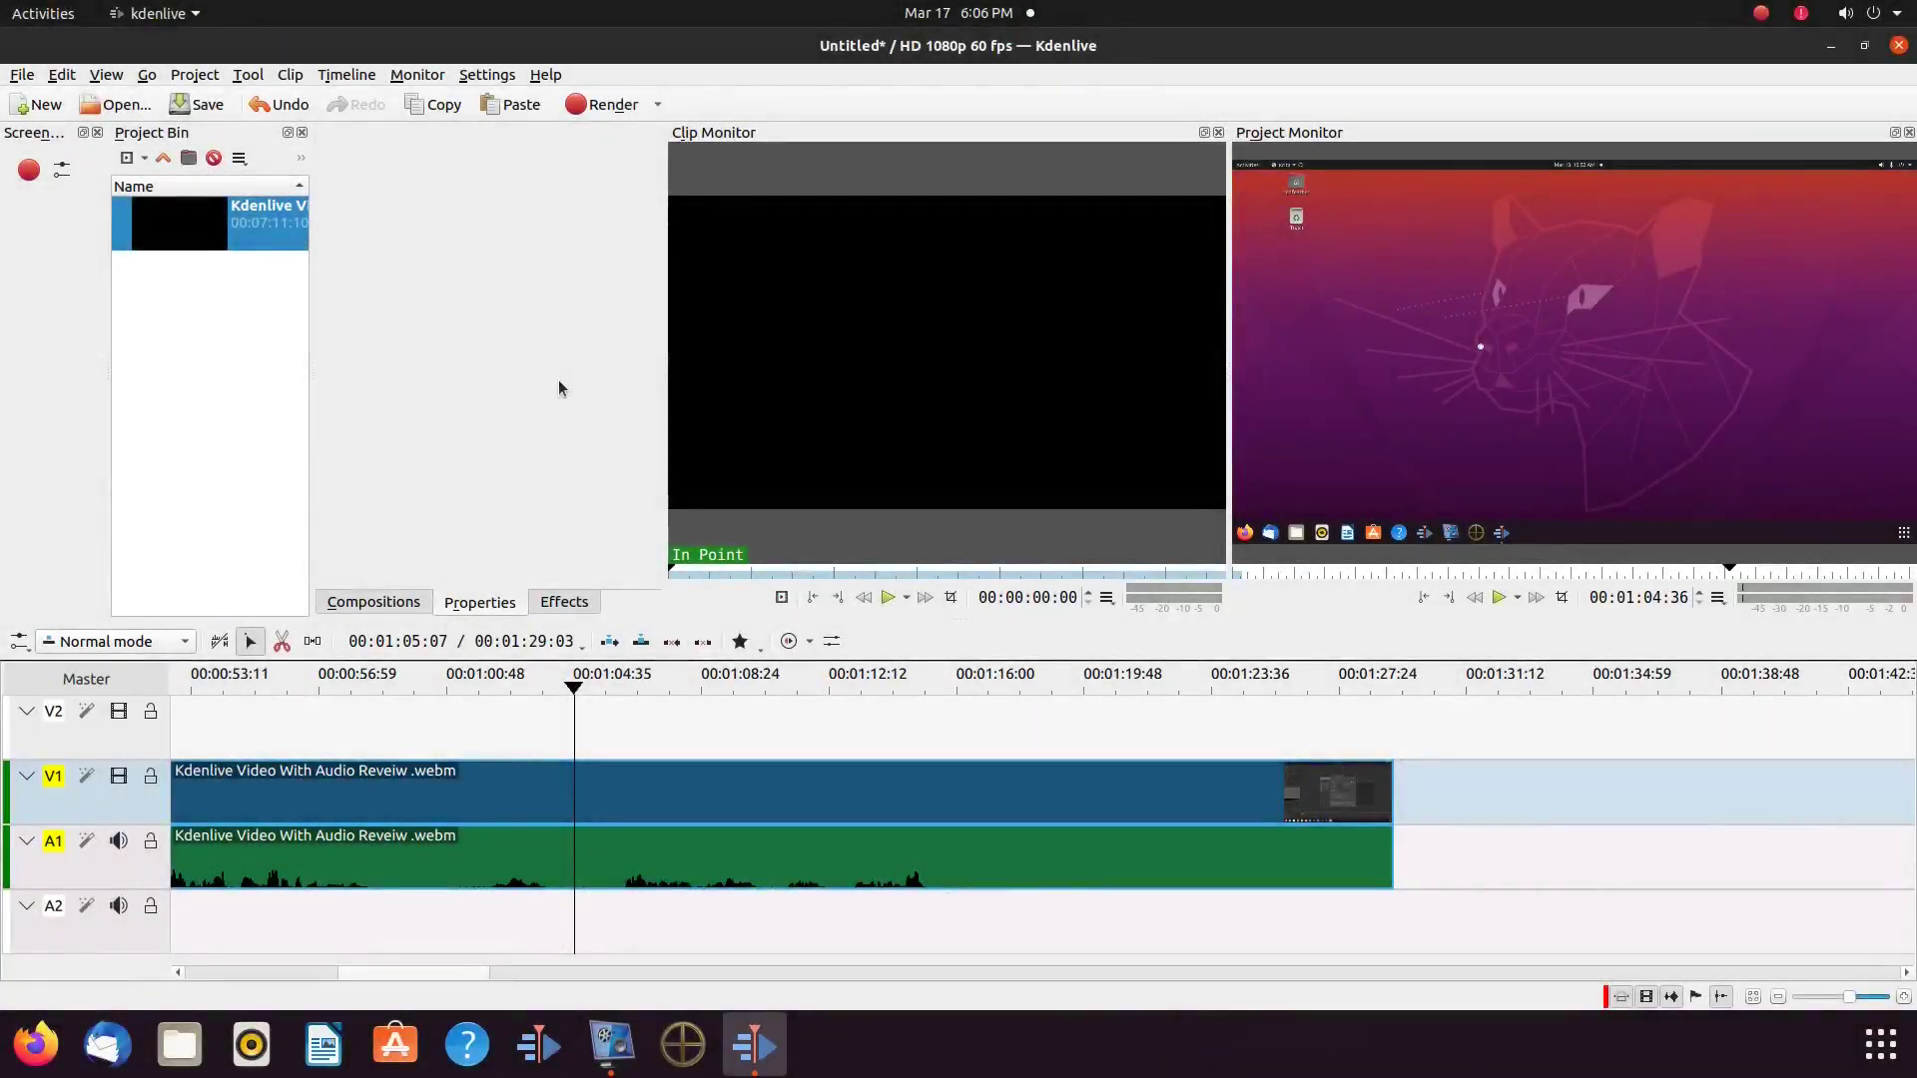
Step: Check Kdenlive's version and credits information, then scroll the timeline back left
{"action": "left_click", "coordinate": [548, 76]}
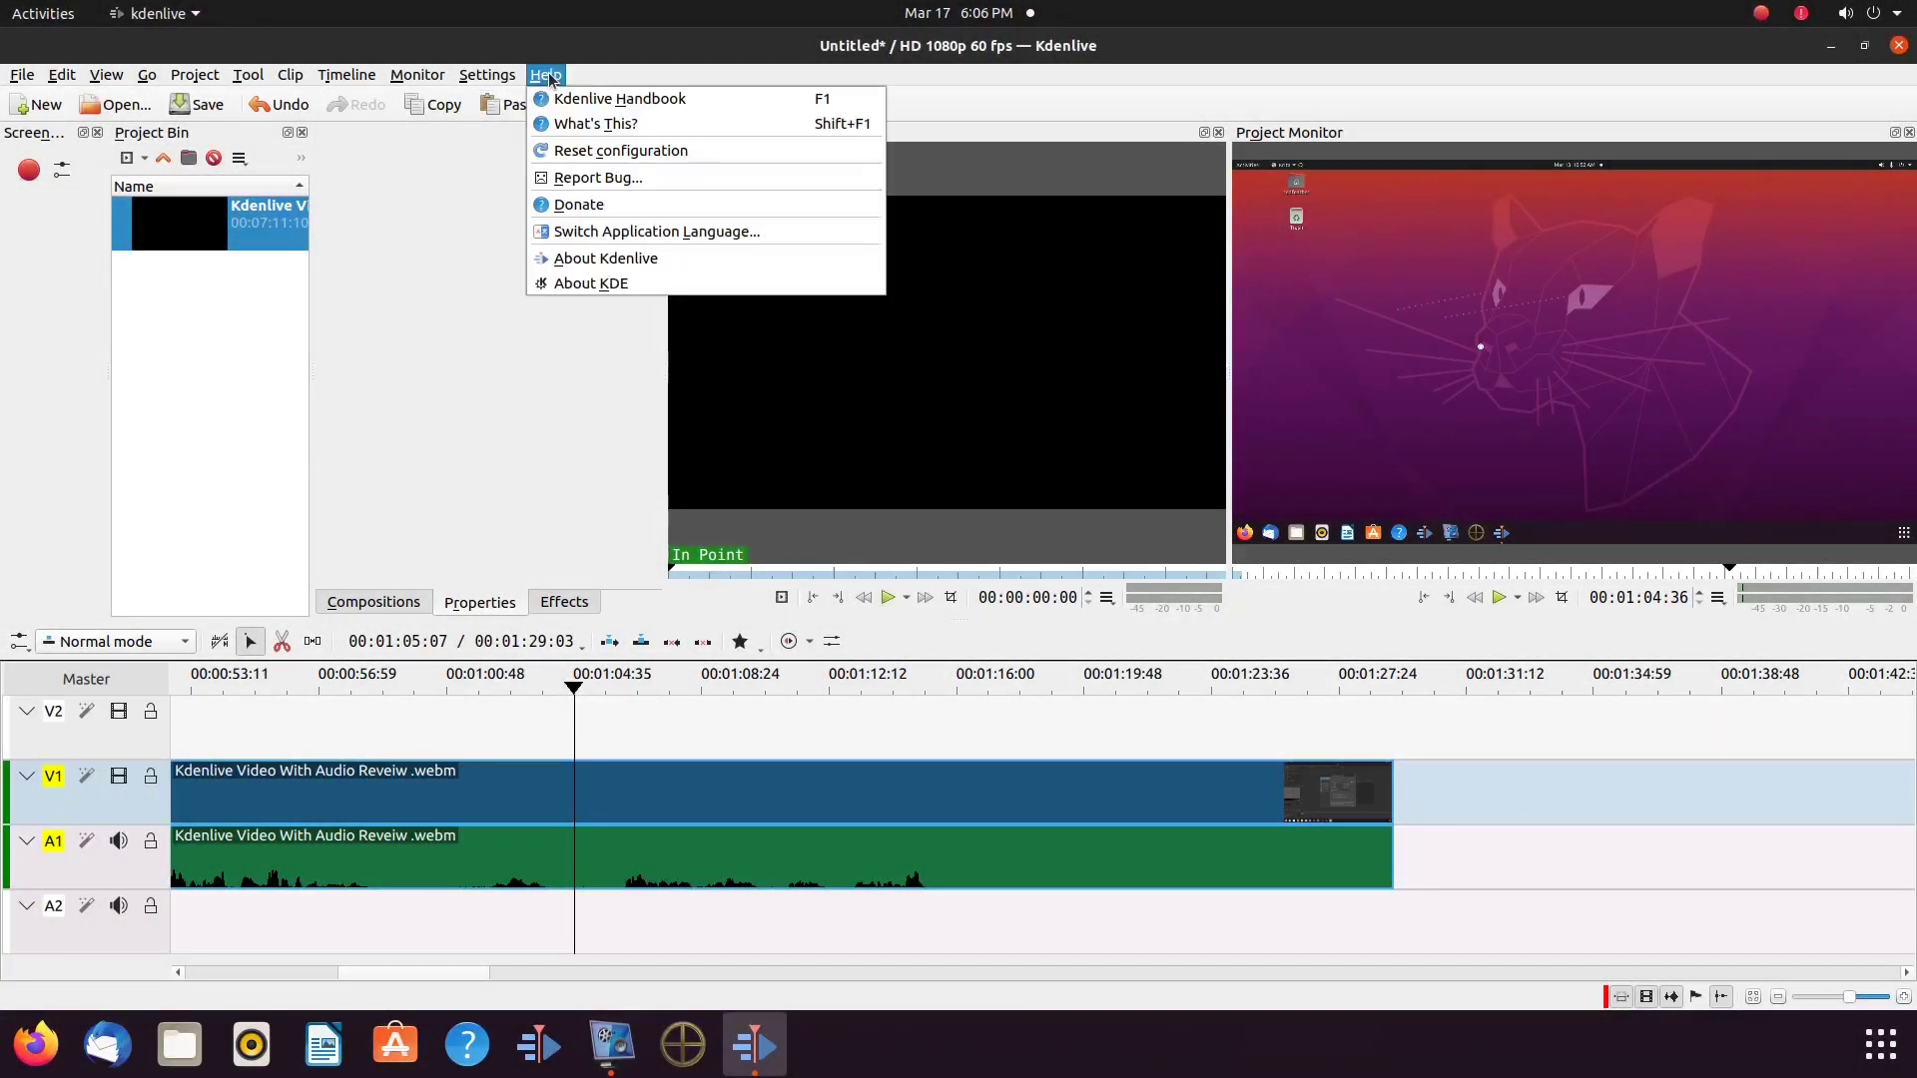
{"action": "left_click", "coordinate": [591, 262]}
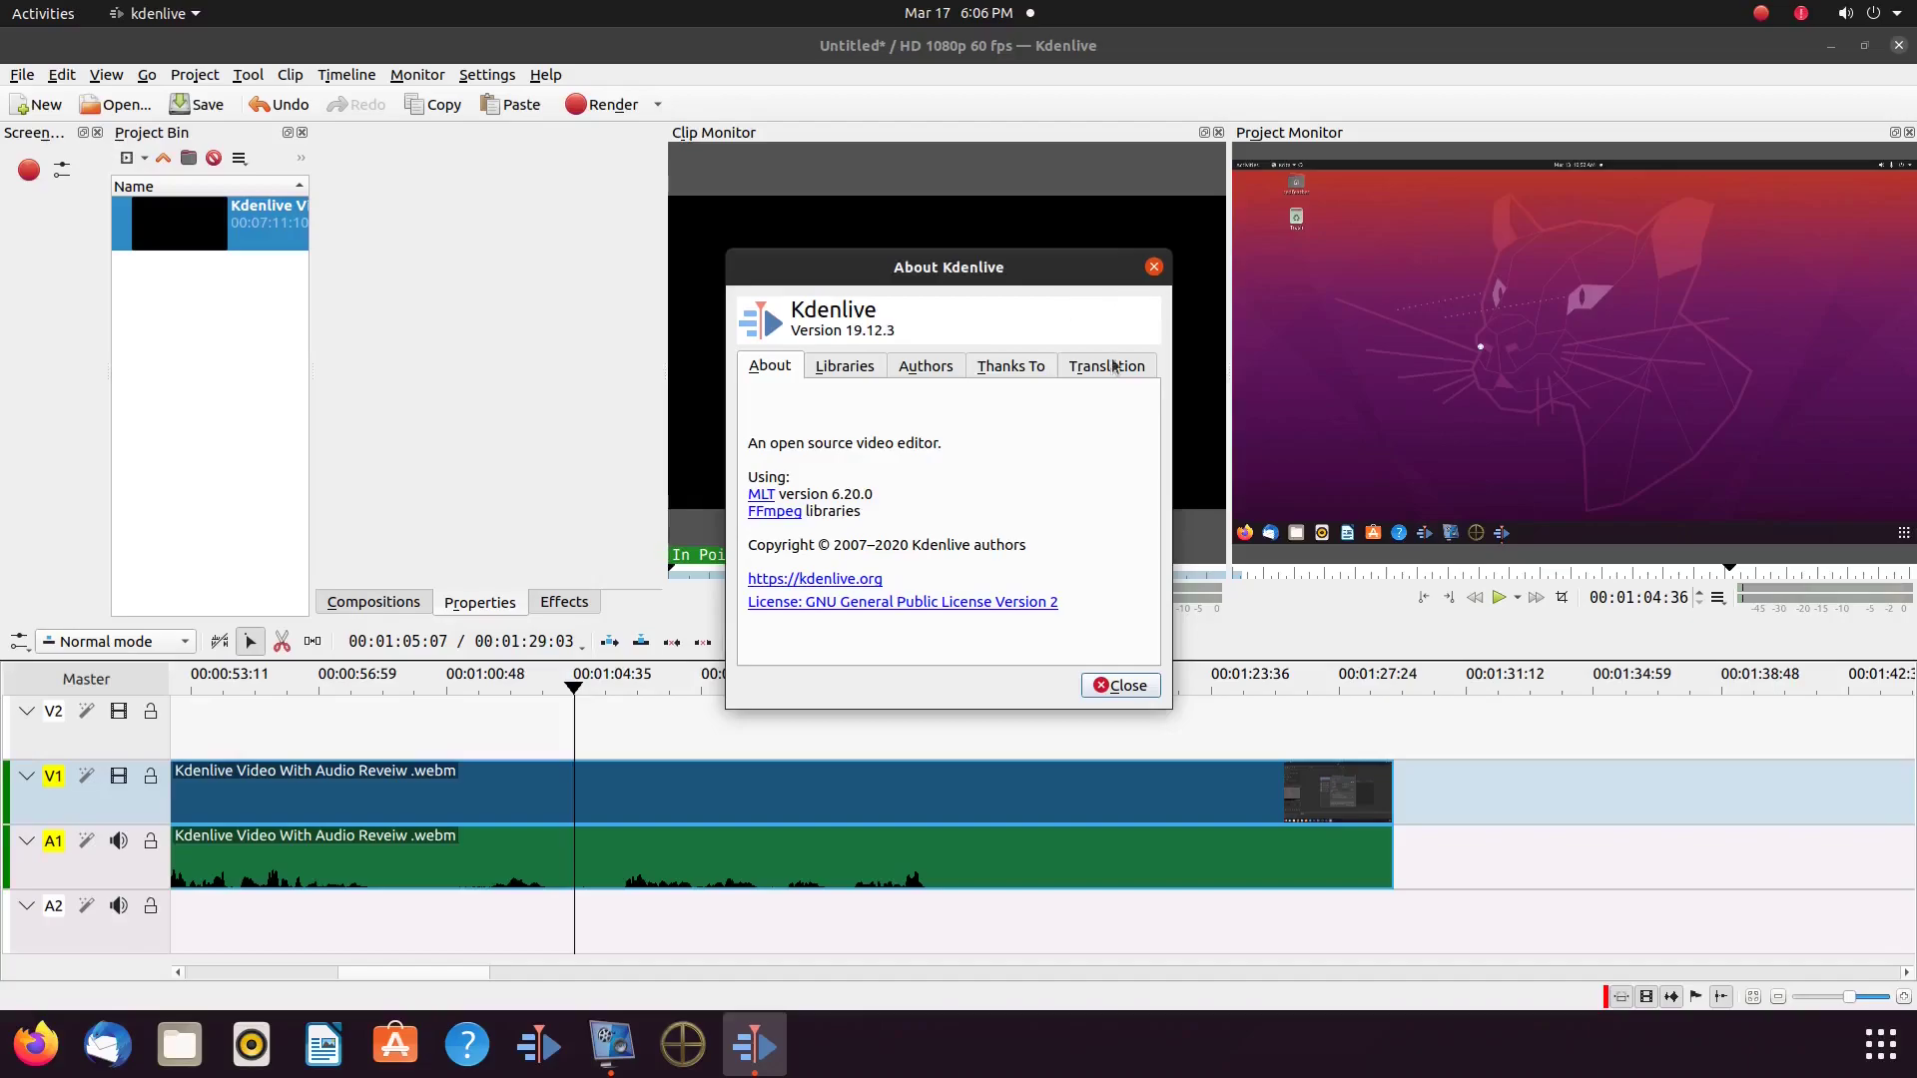
{"action": "left_click", "coordinate": [1138, 693]}
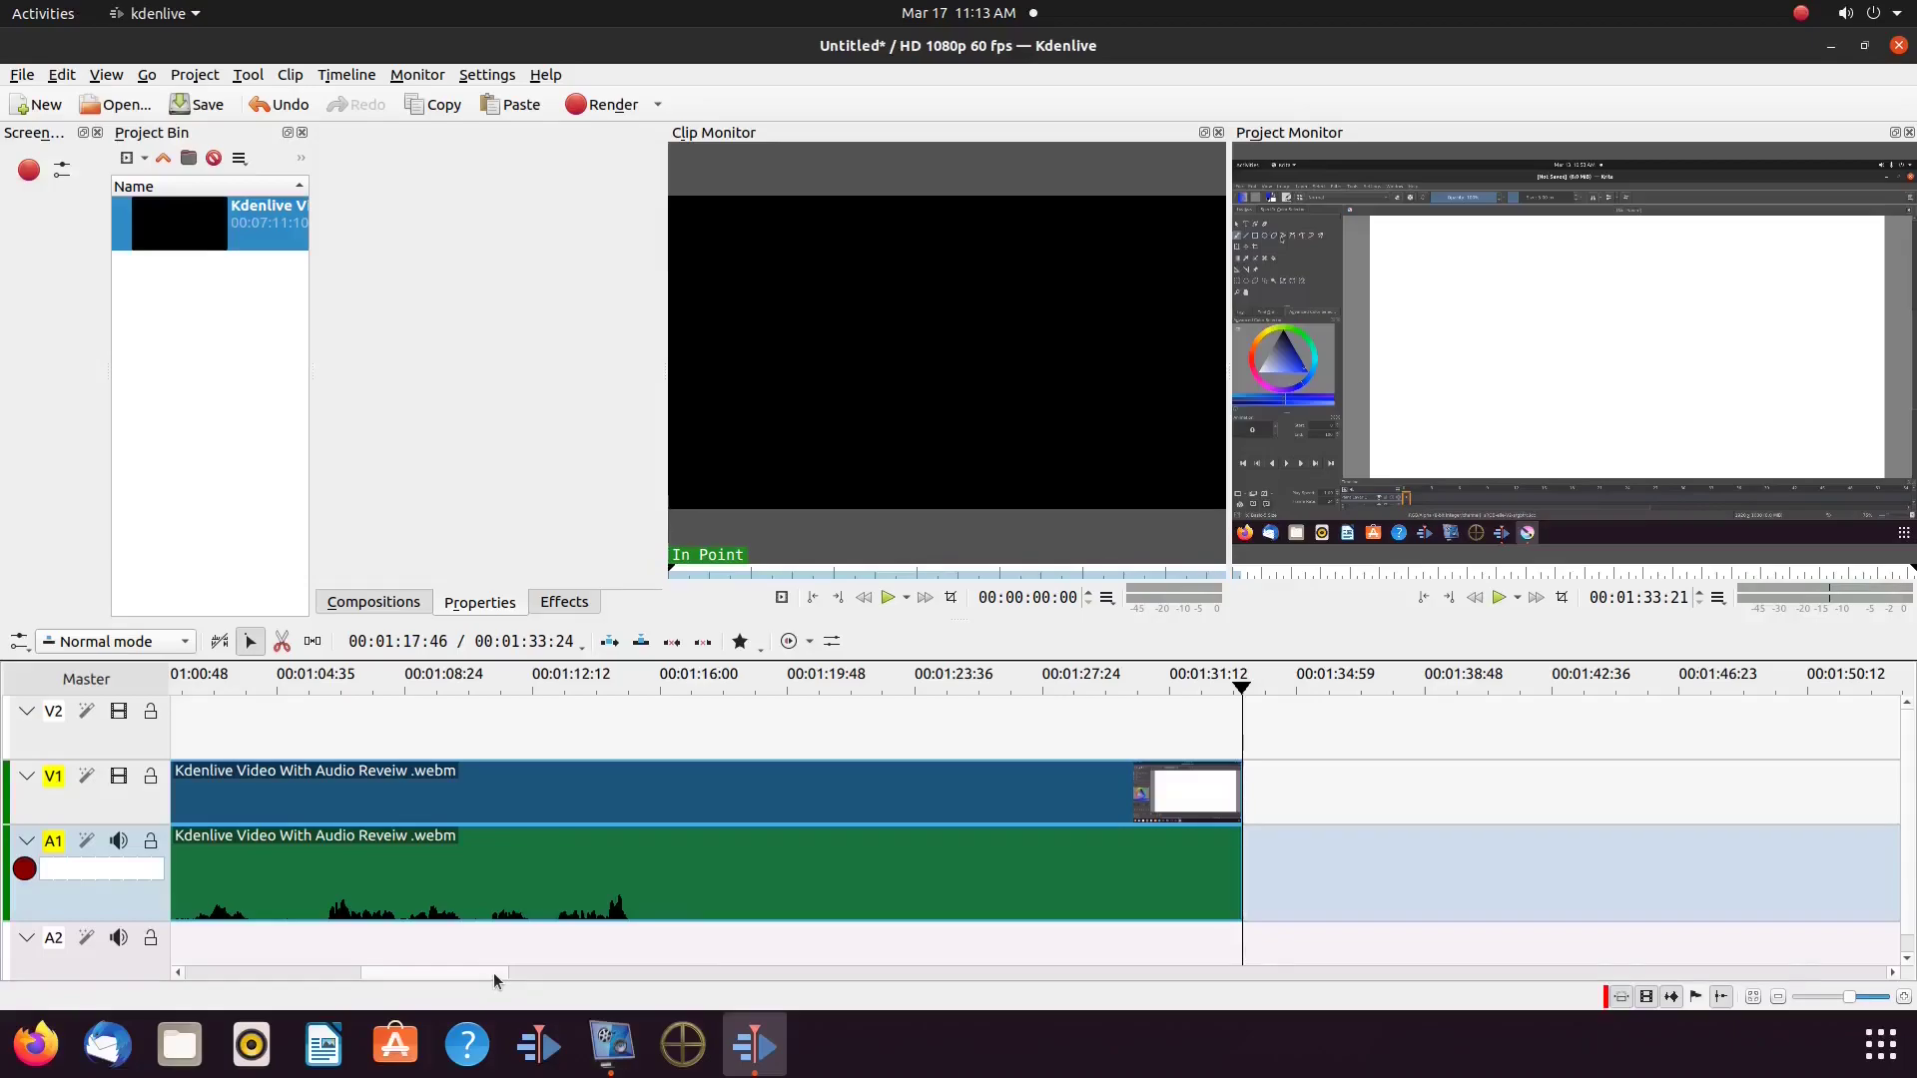
{"action": "mouse_move", "coordinate": [493, 973]}
{"action": "left_mouse_down"}
{"action": "mouse_move", "coordinate": [393, 975]}
{"action": "mouse_move", "coordinate": [469, 968]}
{"action": "left_mouse_up"}
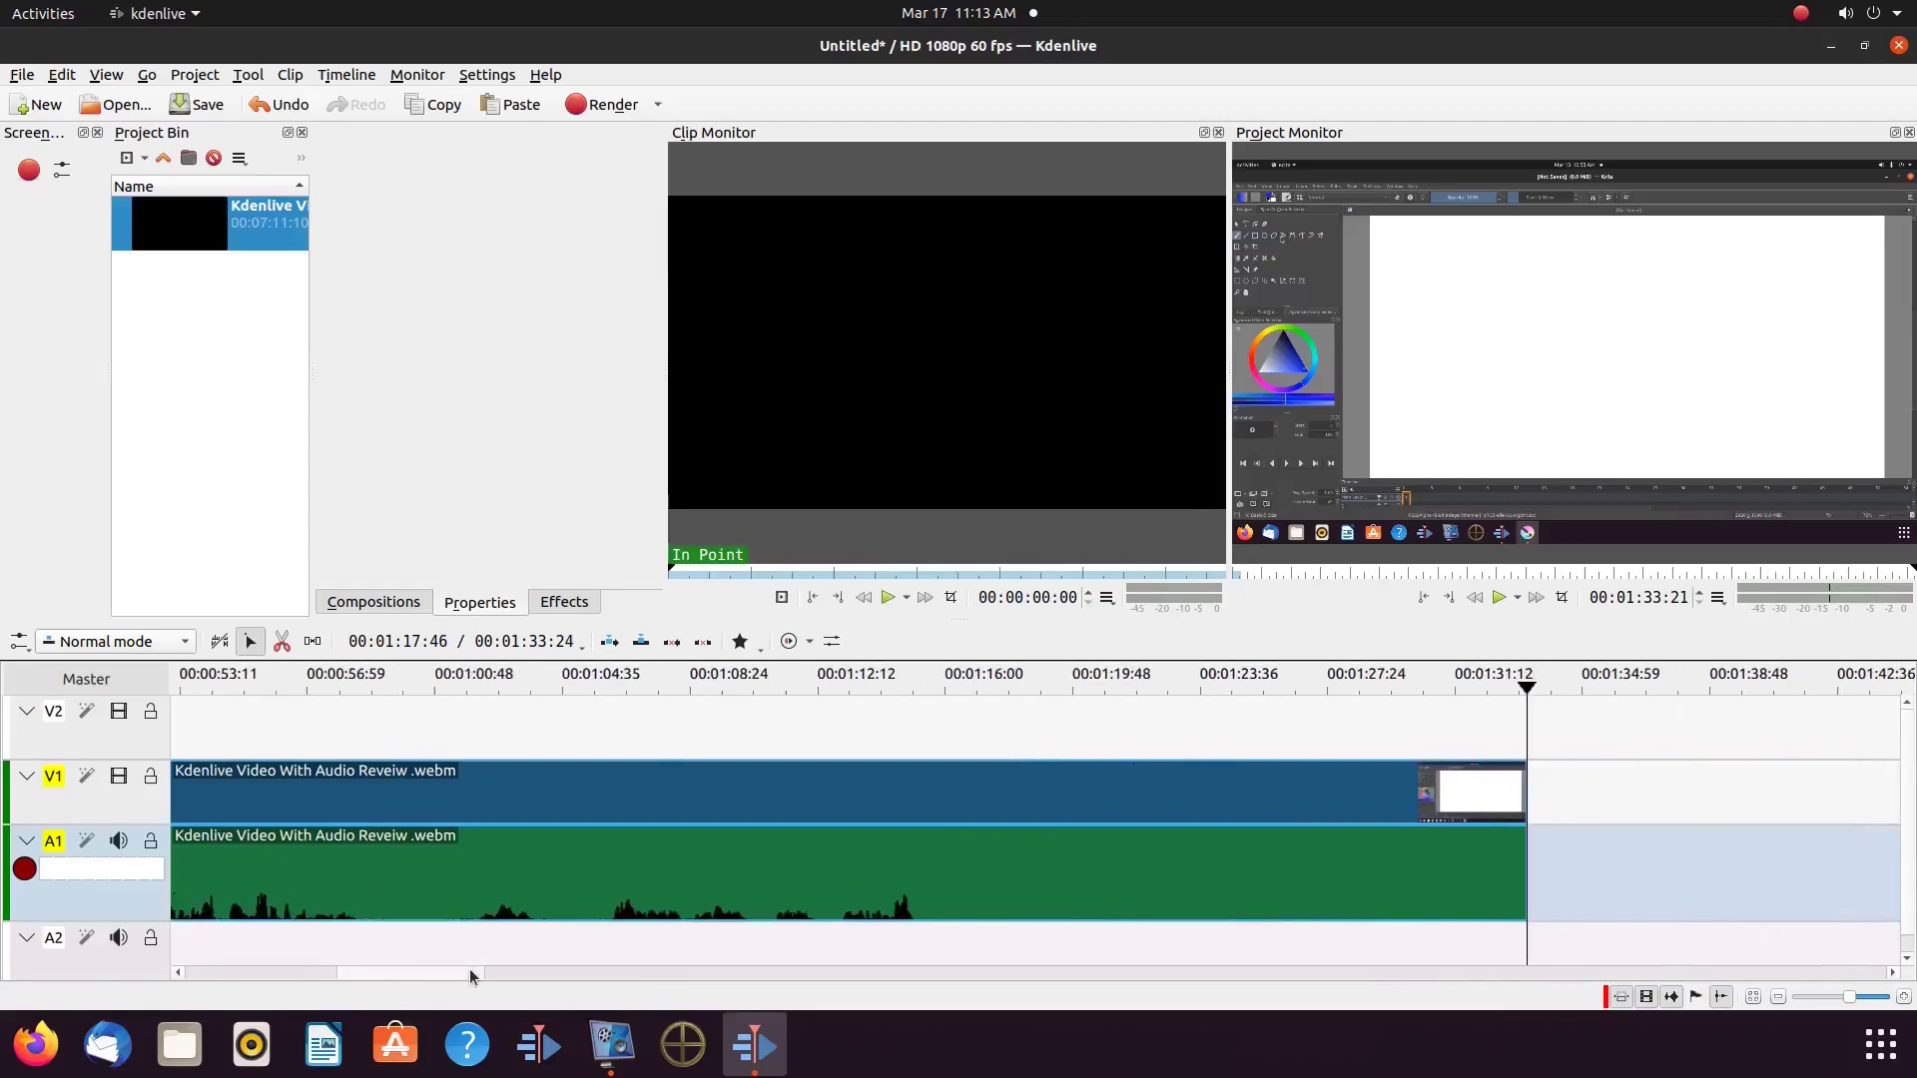
Step: Move the playhead to about 00:01:04:12, then to the clip's end near 00:01:33:23
{"action": "left_click", "coordinate": [549, 939]}
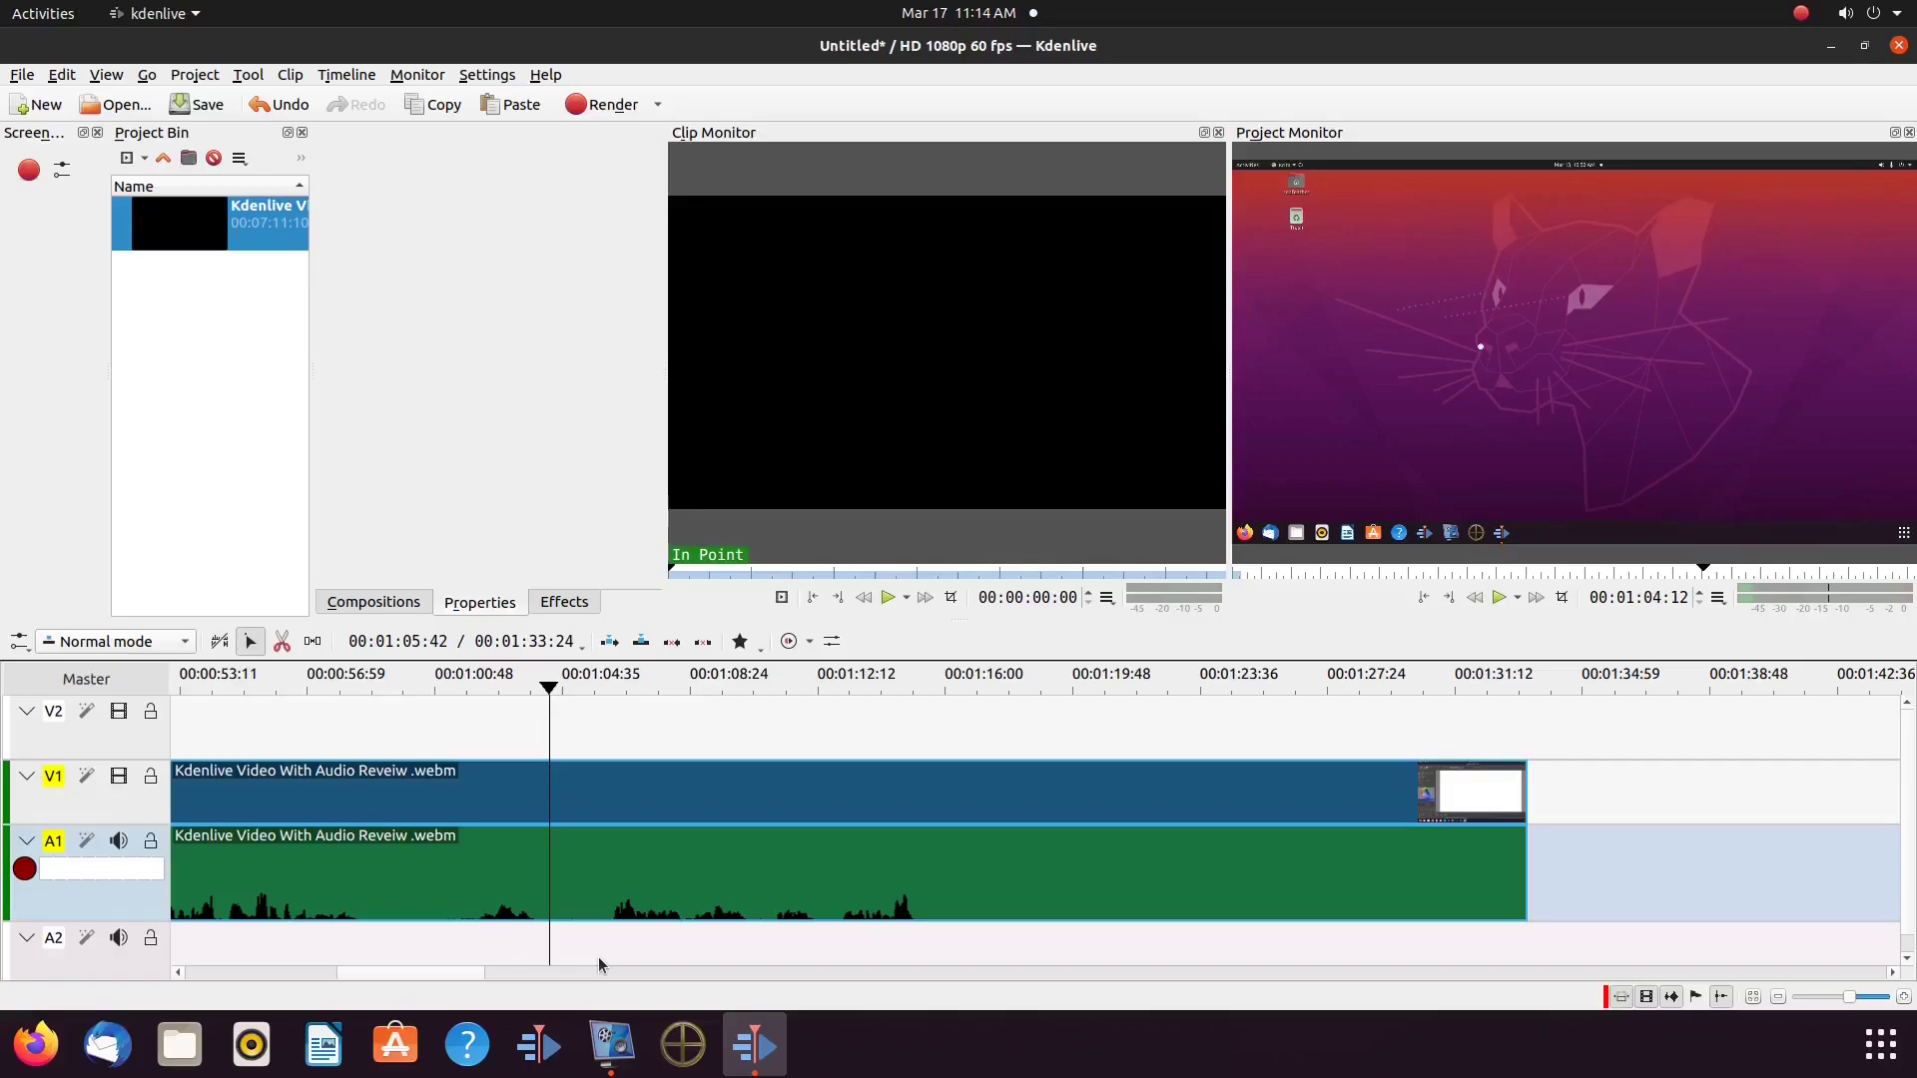
{"action": "left_click", "coordinate": [1532, 935]}
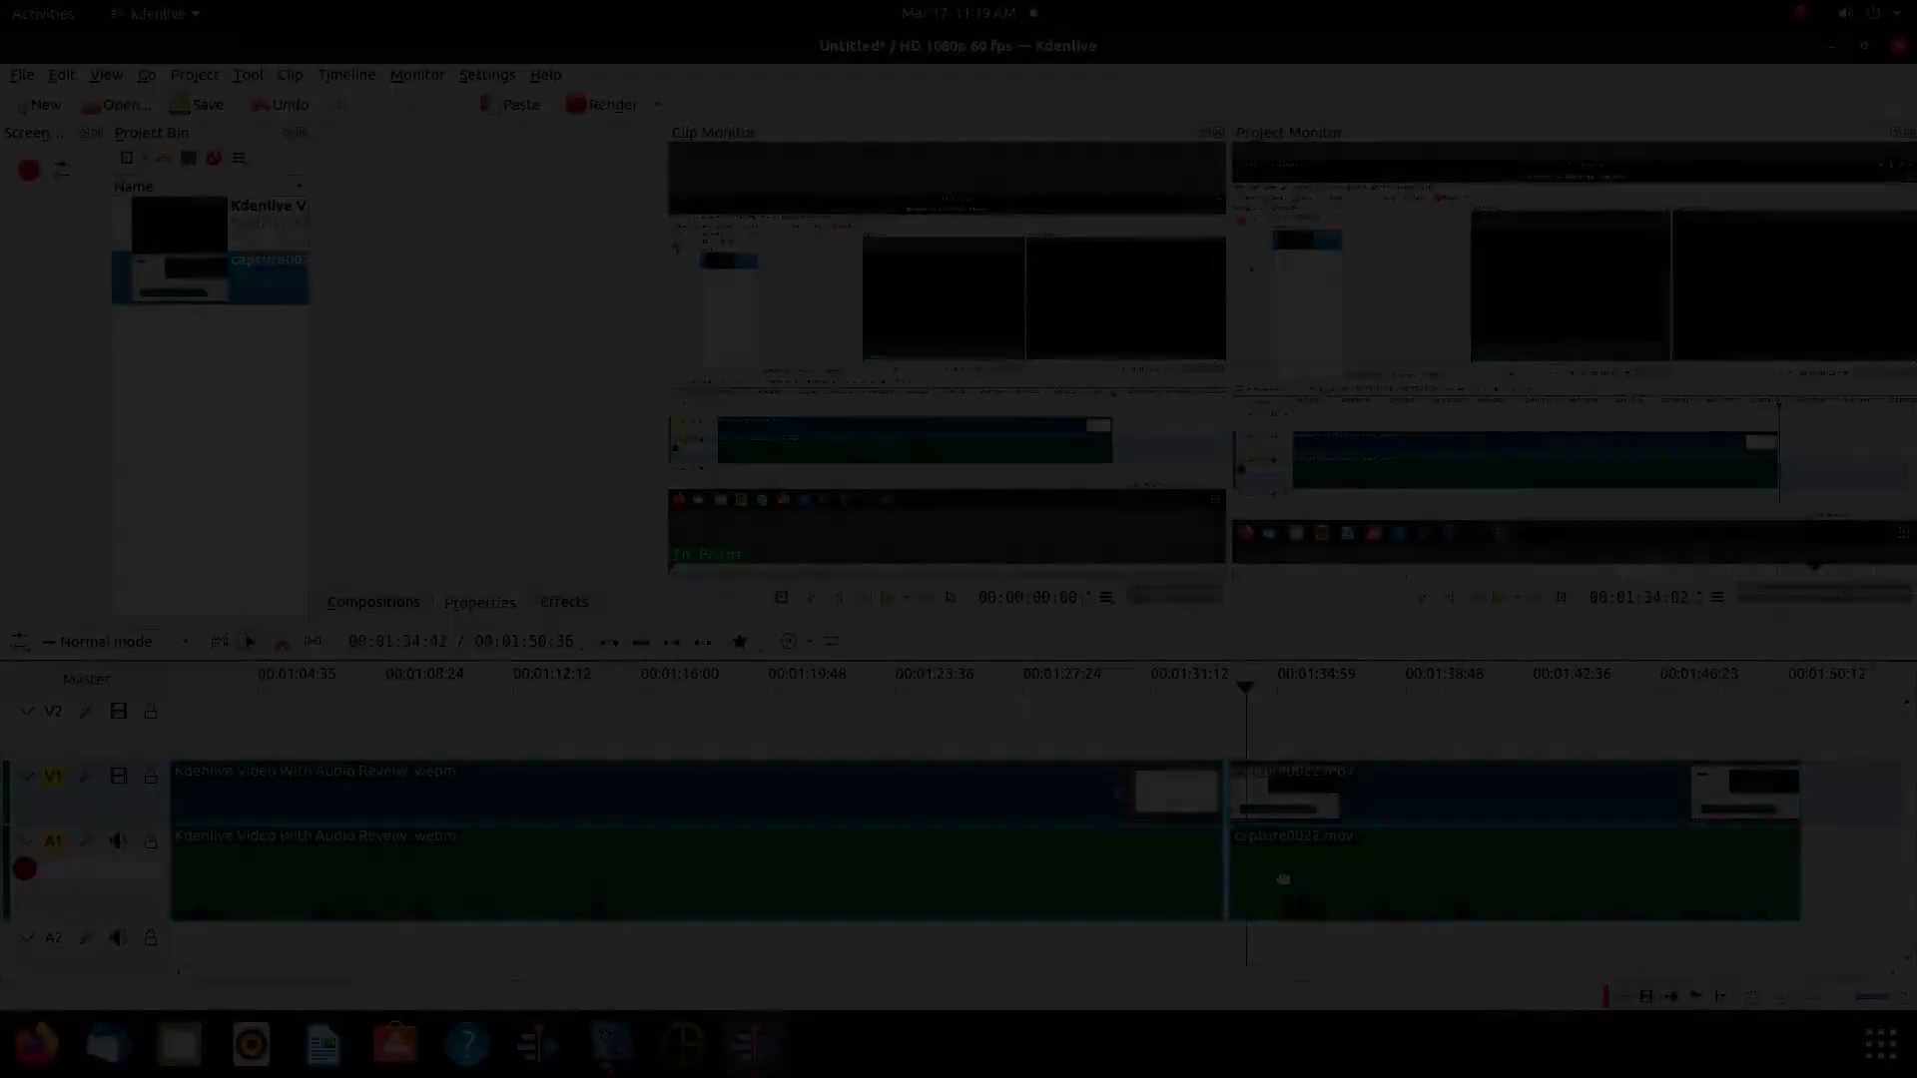
Step: Ungroup the capture0022.mov clip's video and audio parts on the timeline
{"action": "right_click", "coordinate": [1347, 804]}
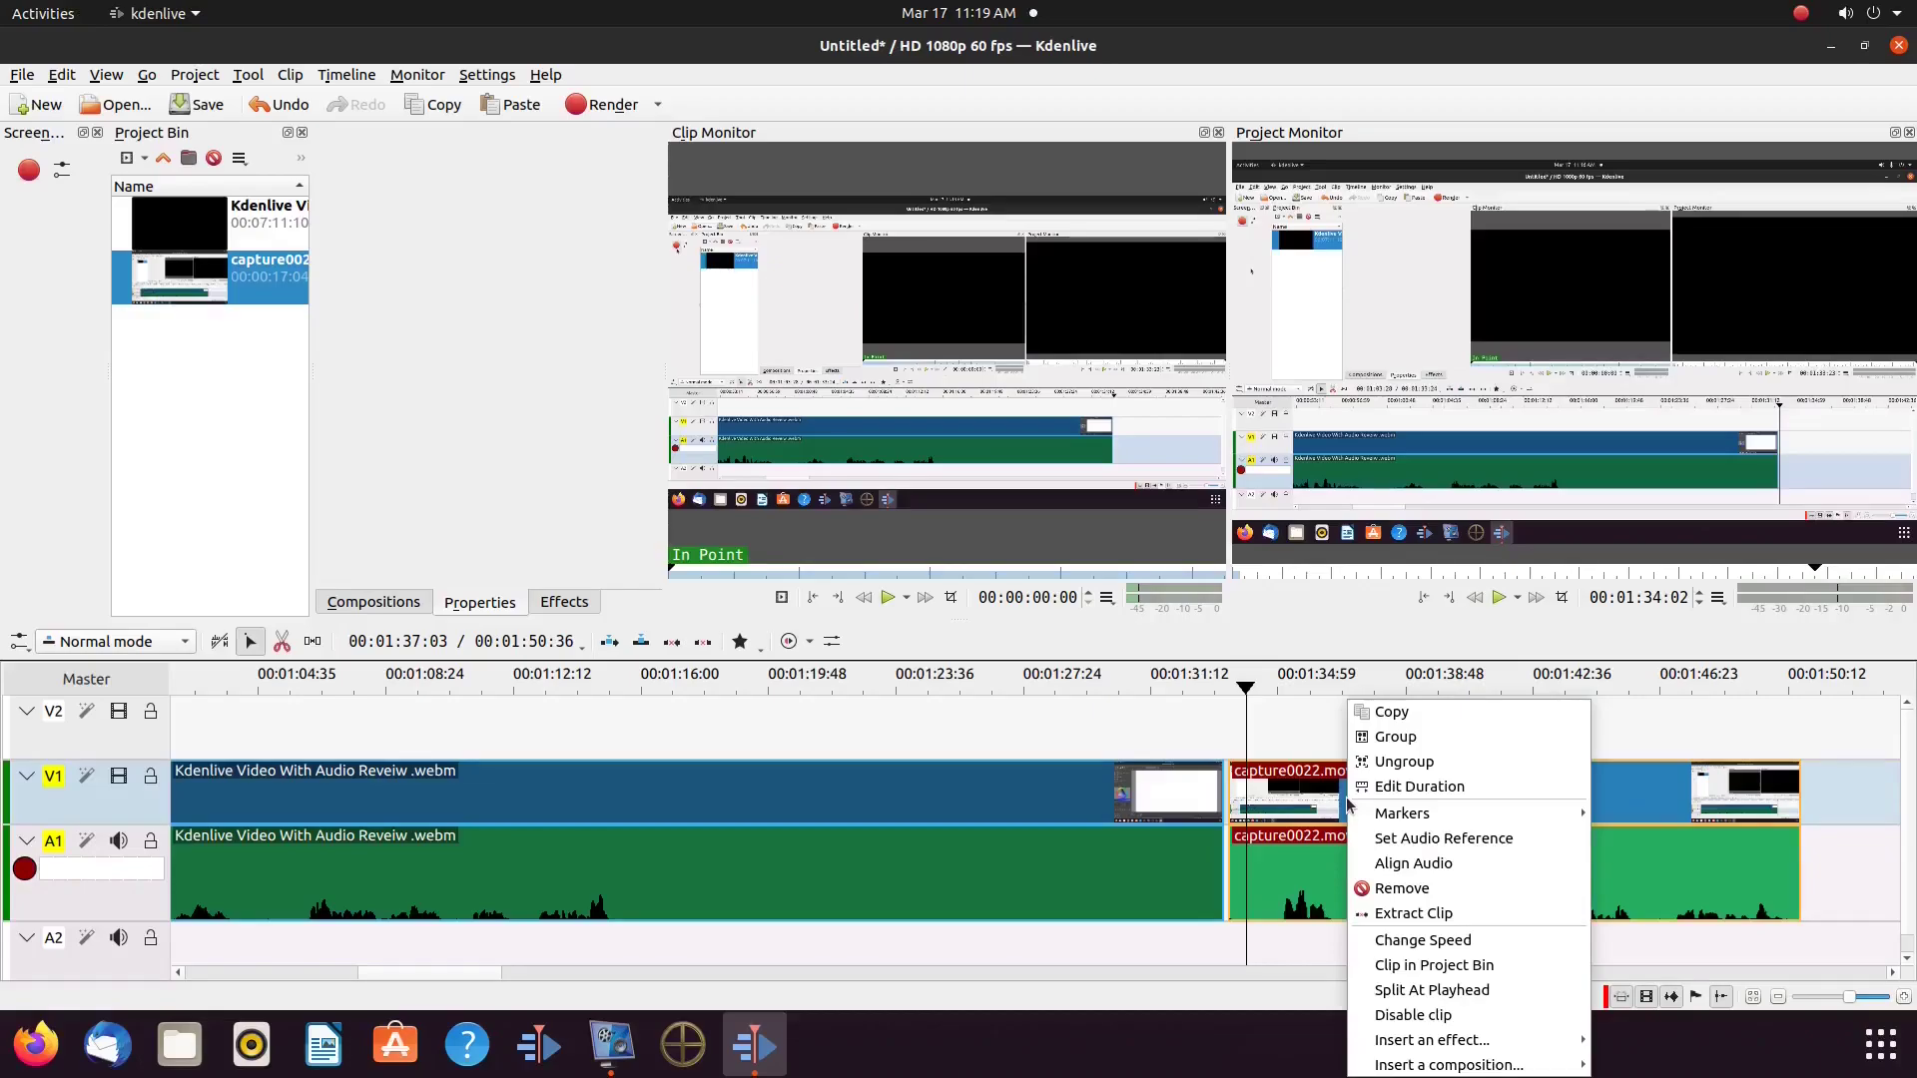
{"action": "left_click", "coordinate": [1398, 762]}
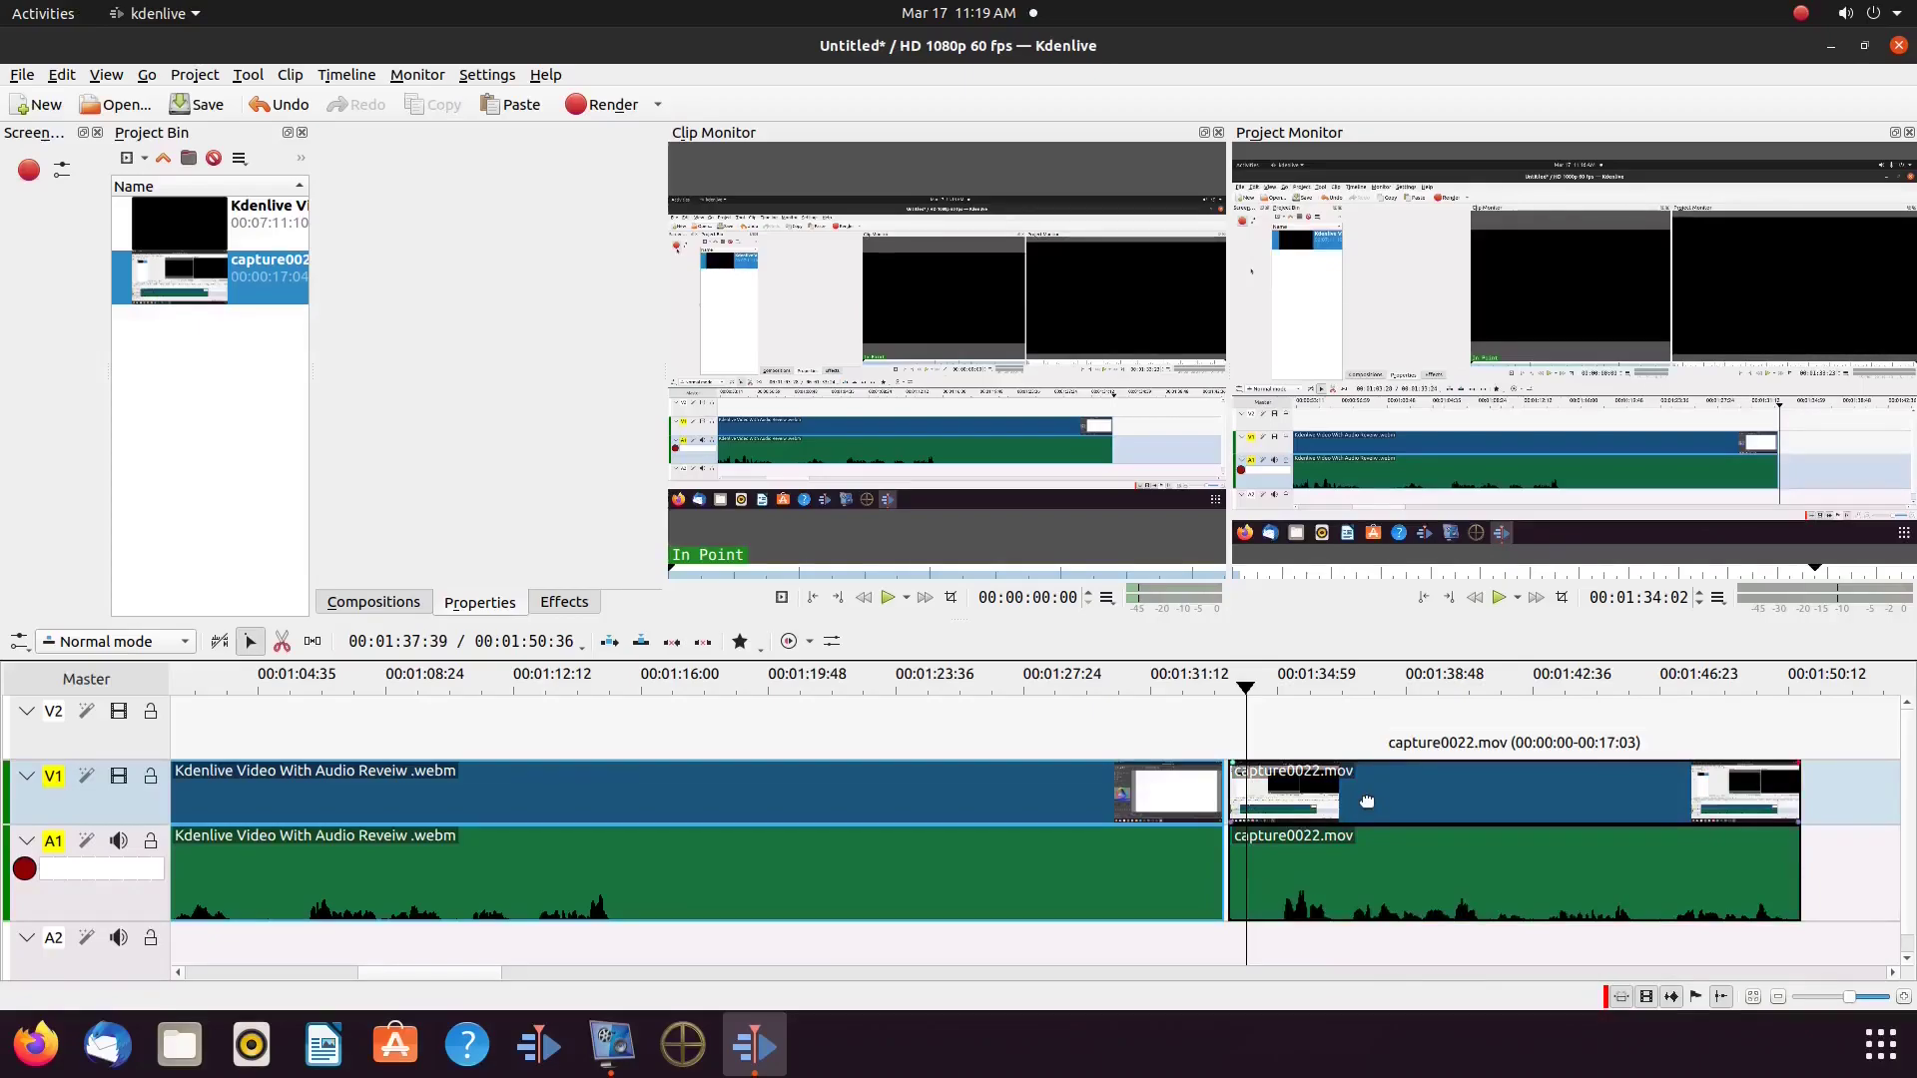
{"action": "right_click", "coordinate": [1367, 802]}
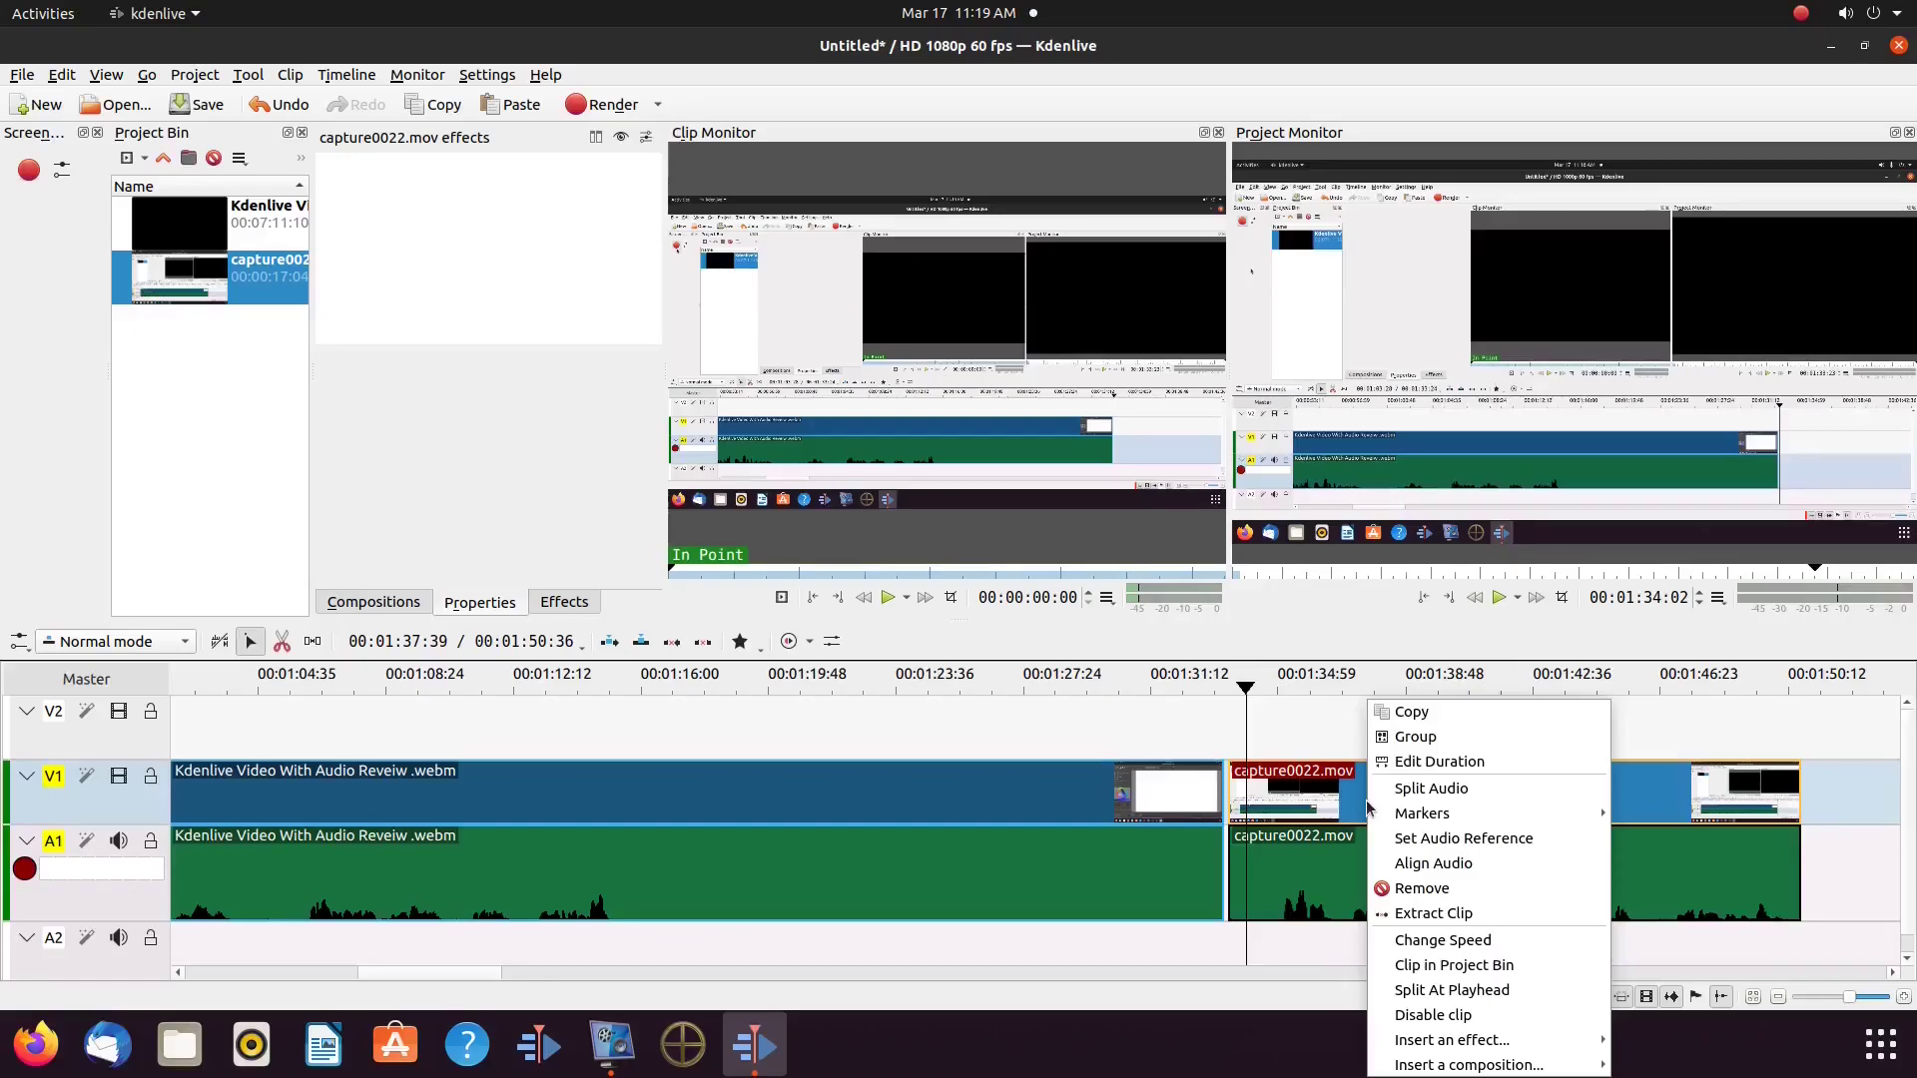
Step: Remove the capture0022.mov video part and move its audio down to track A2 near 01:05
{"action": "left_click", "coordinate": [1414, 890]}
{"action": "left_click_drag", "start_coordinate": [1412, 889], "coordinate": [564, 956]}
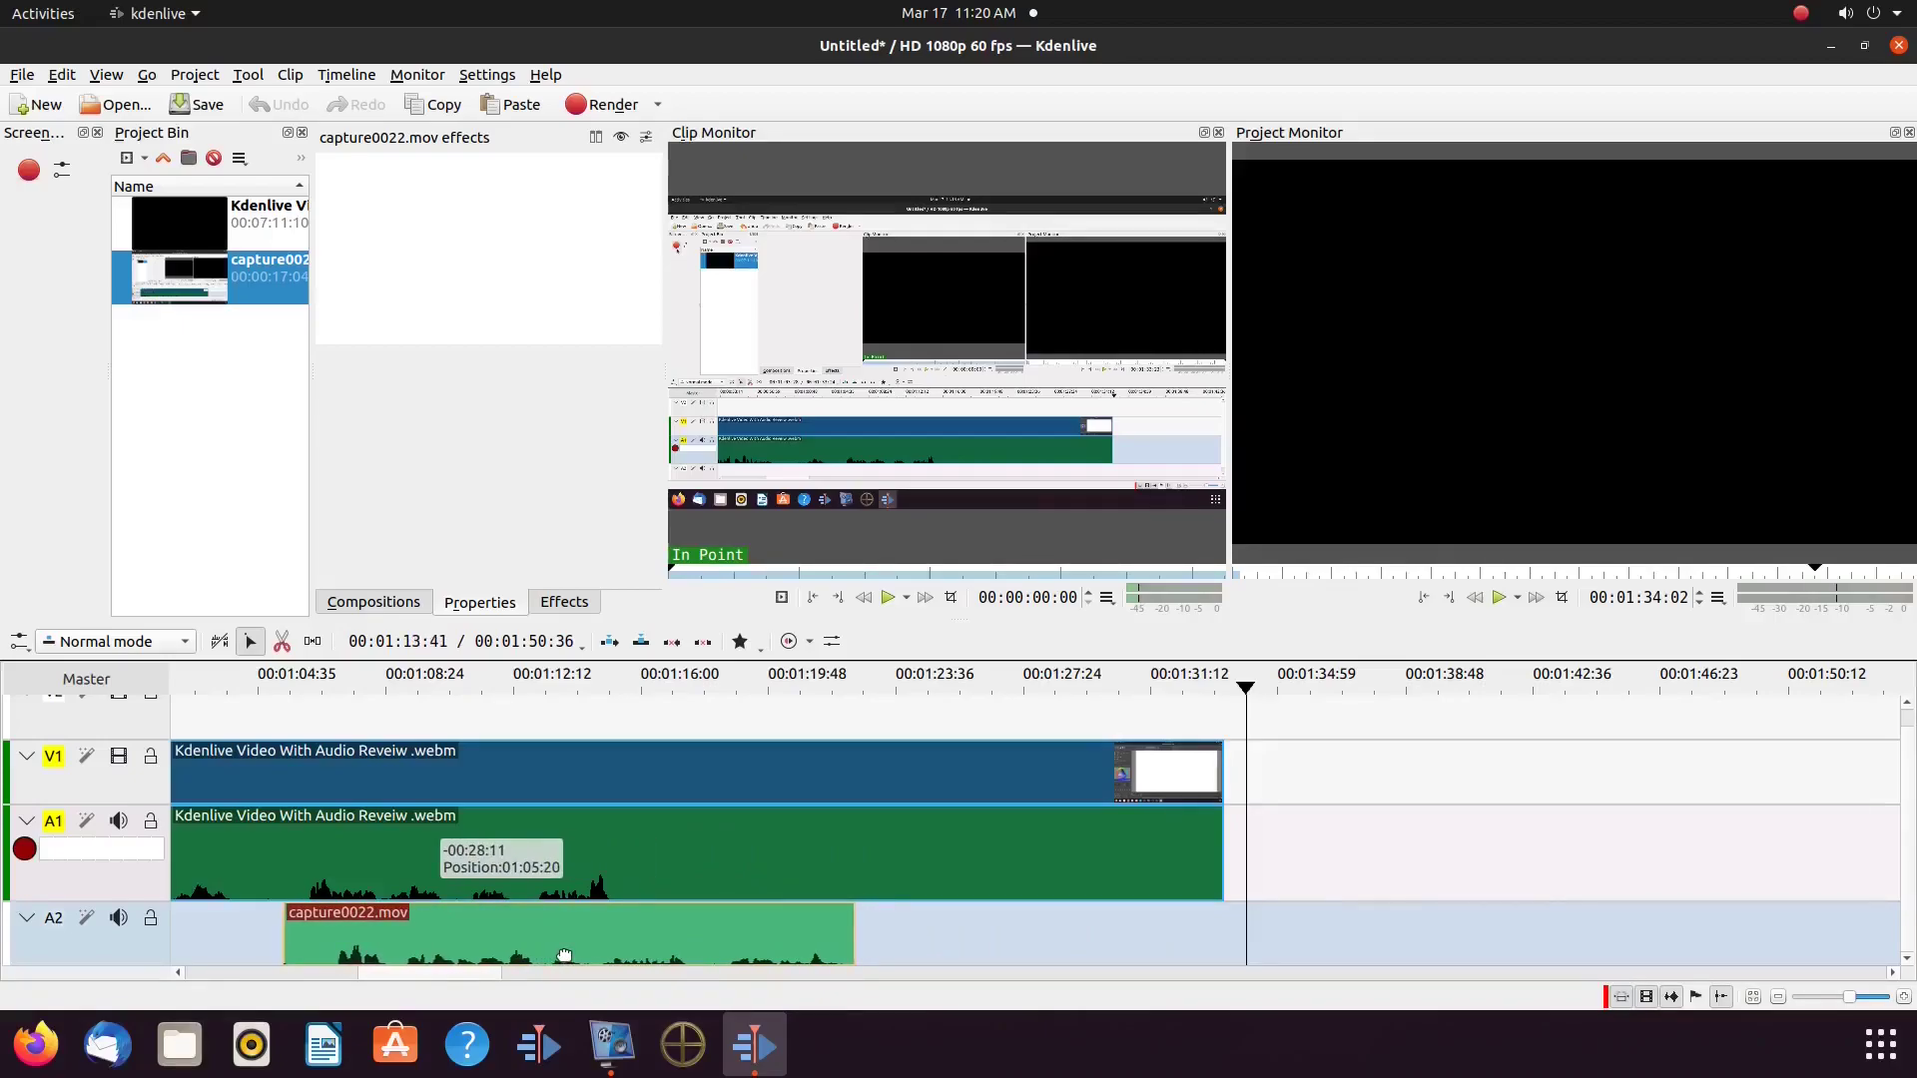
{"action": "left_click_drag", "start_coordinate": [564, 956], "coordinate": [564, 956]}
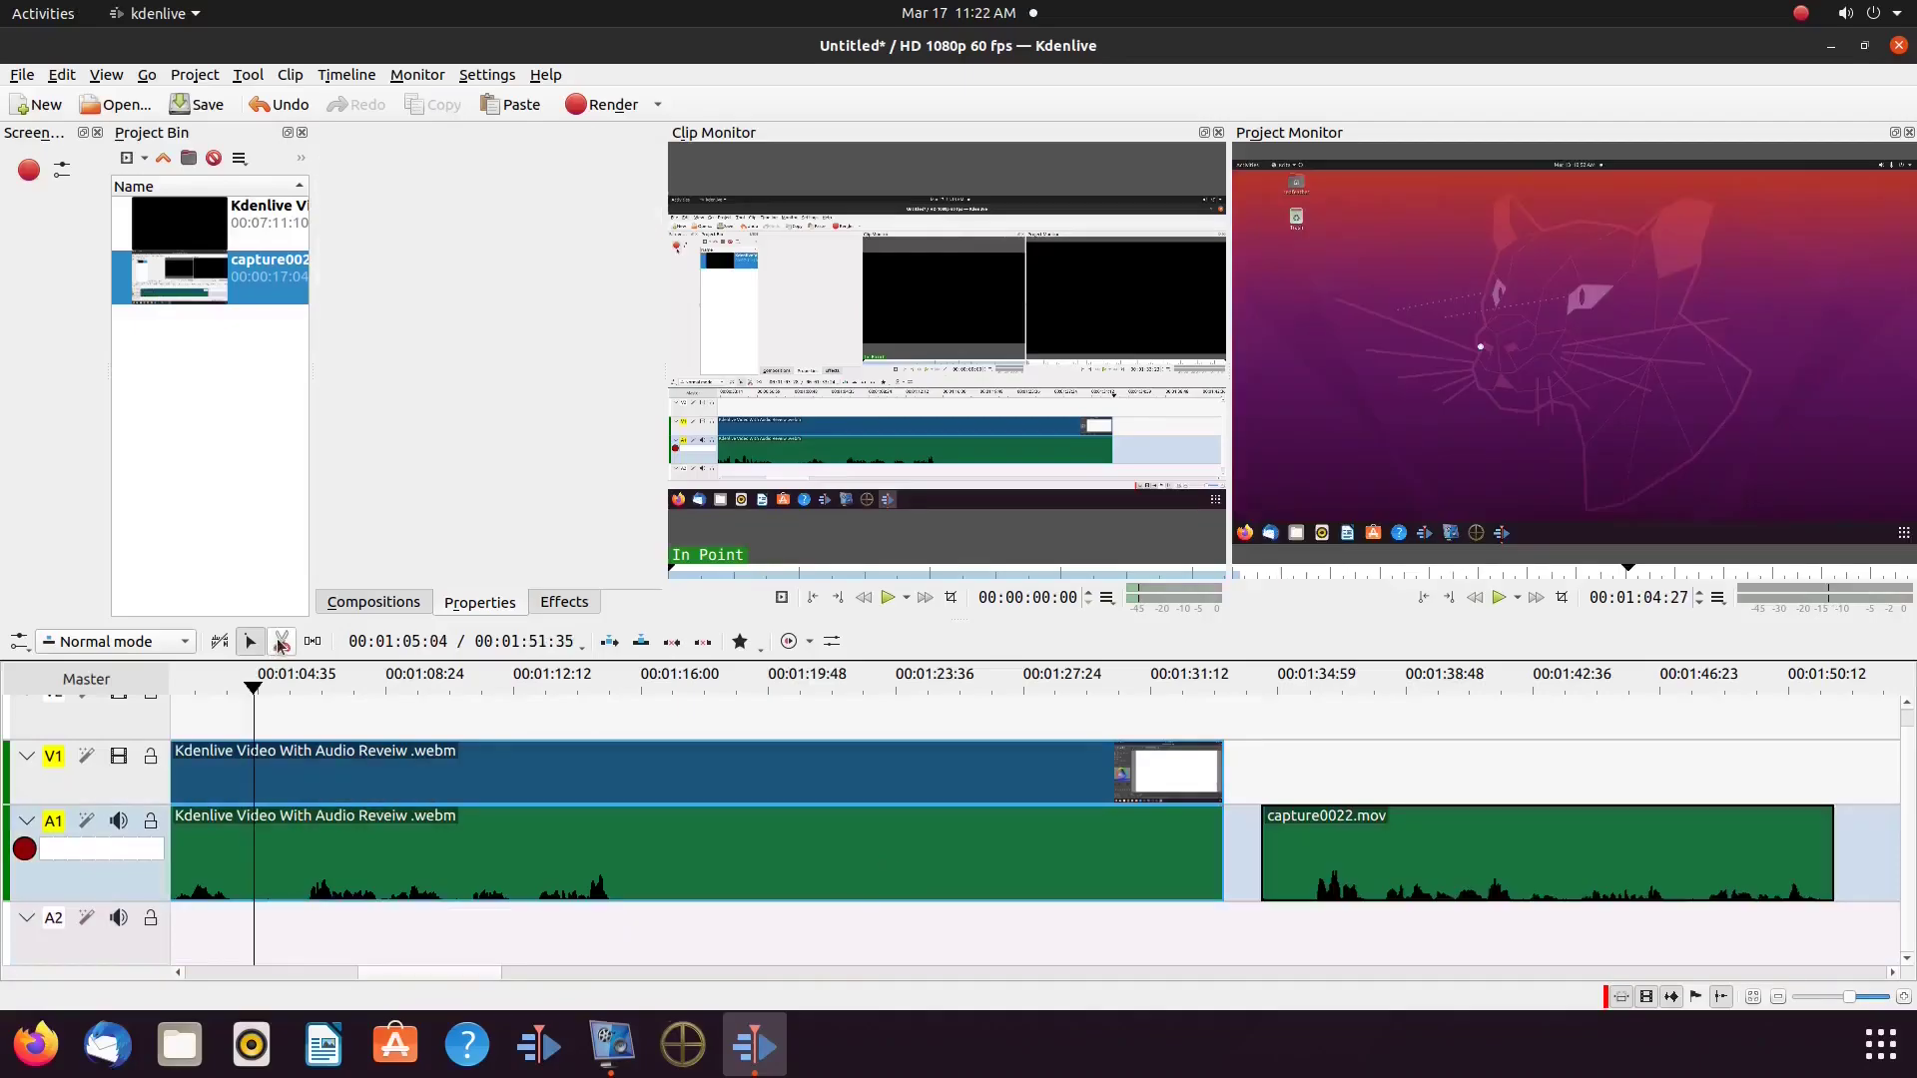
Step: Razor-cut the review clip near 00:01:04:27
{"action": "left_click", "coordinate": [281, 641]}
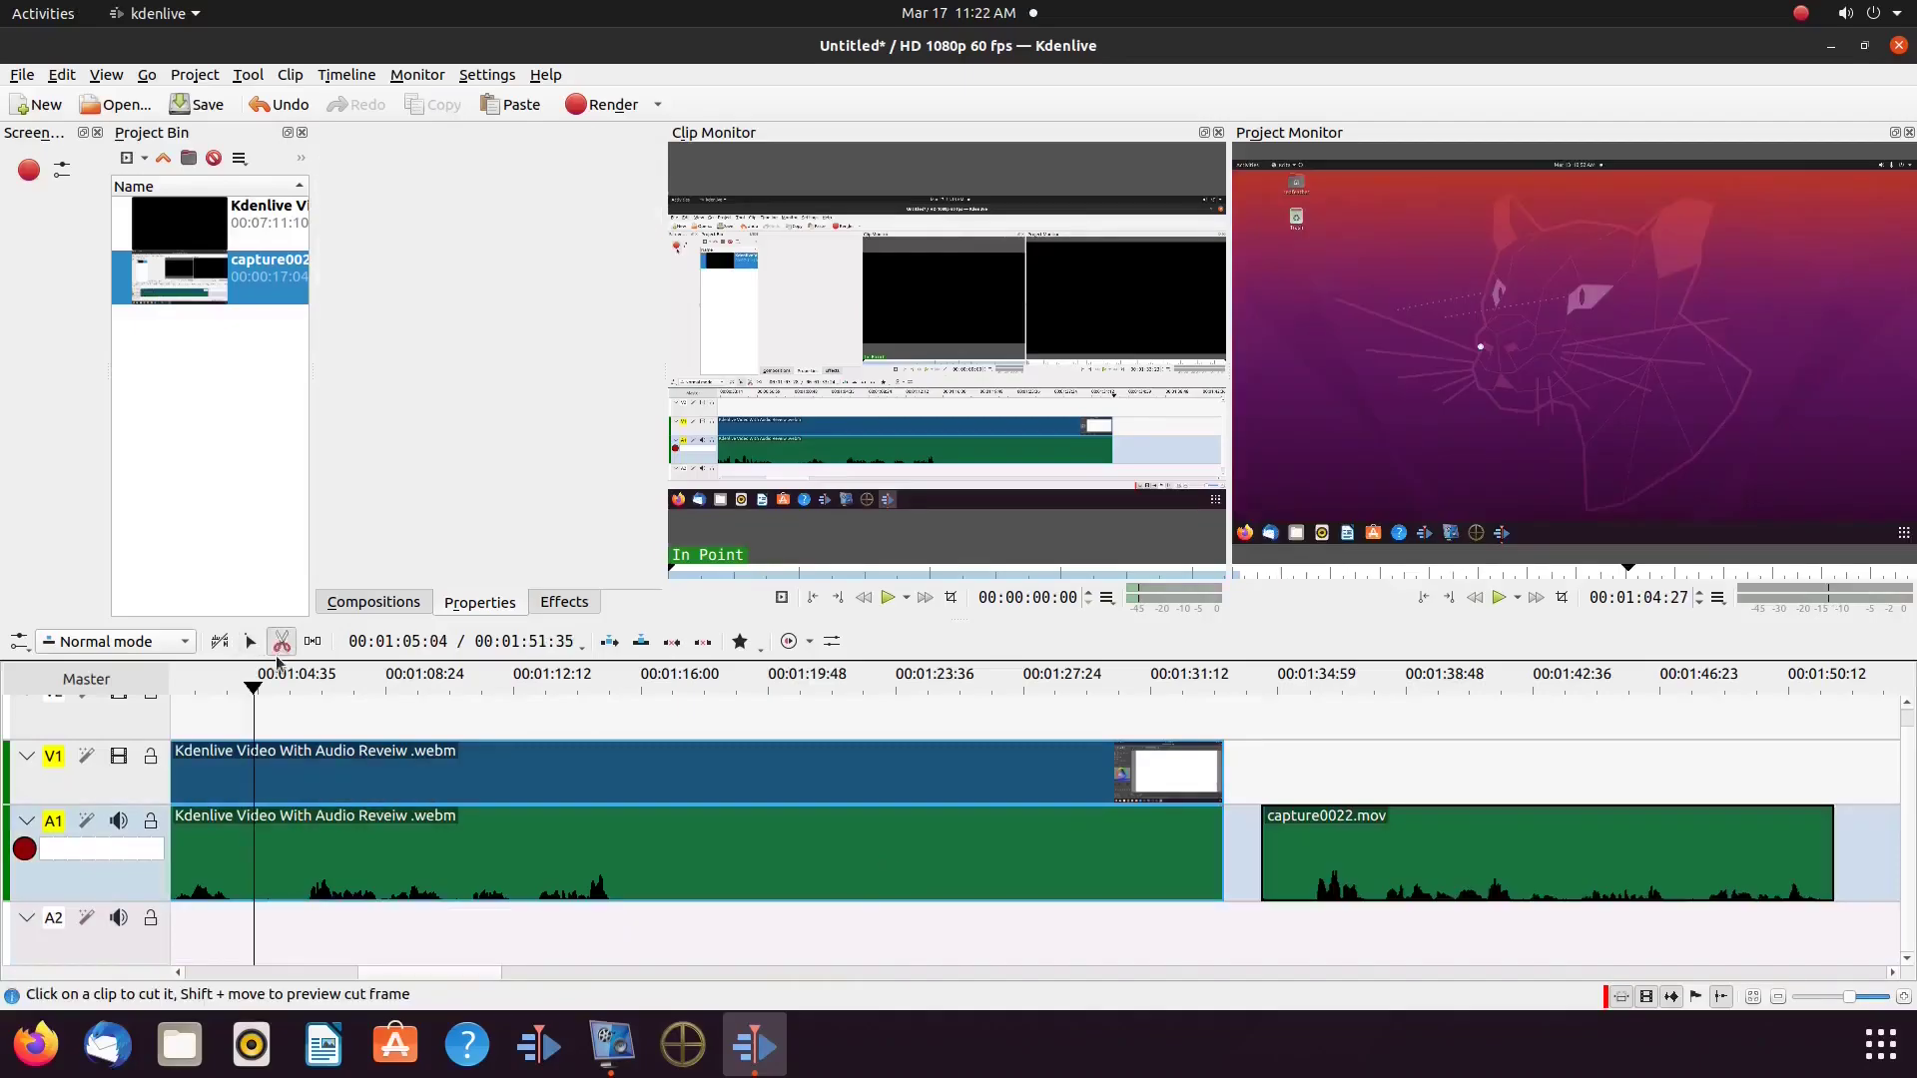
{"action": "left_click", "coordinate": [253, 844]}
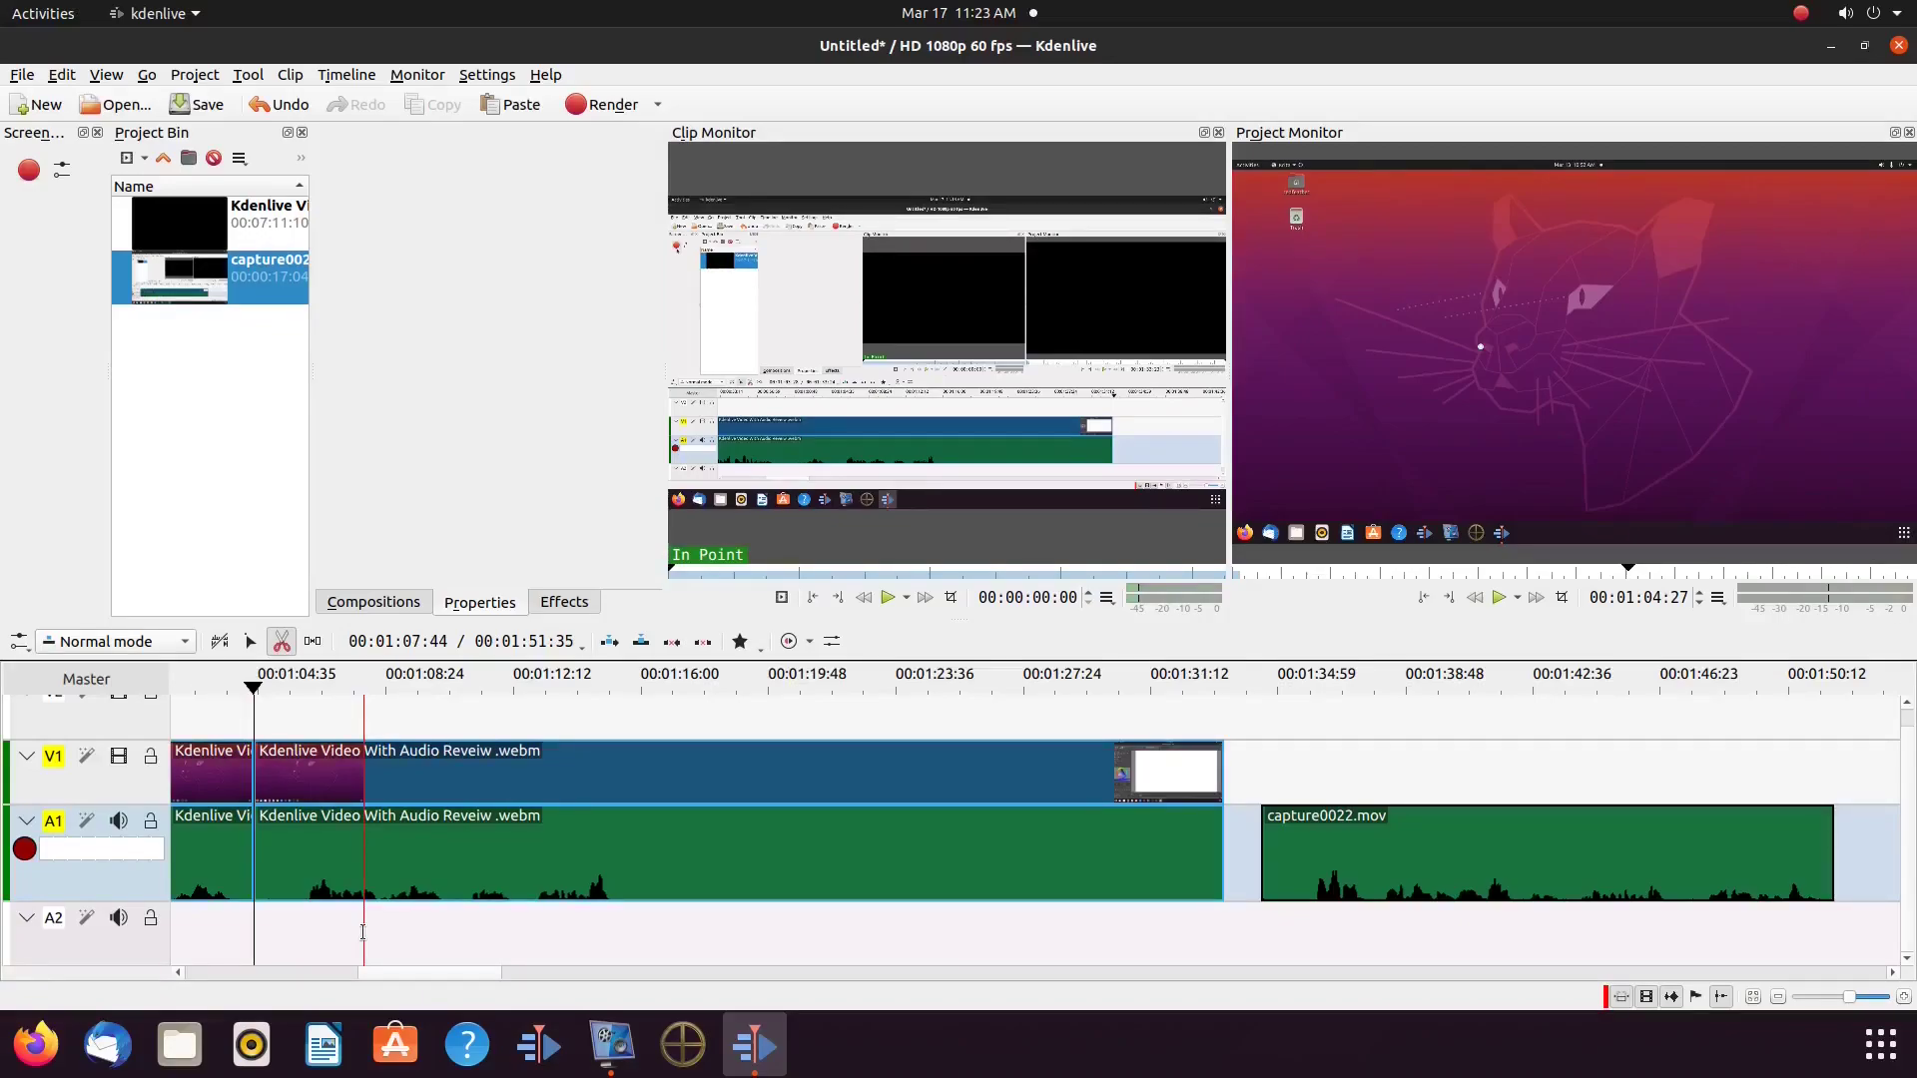
{"action": "key", "text": "s"}
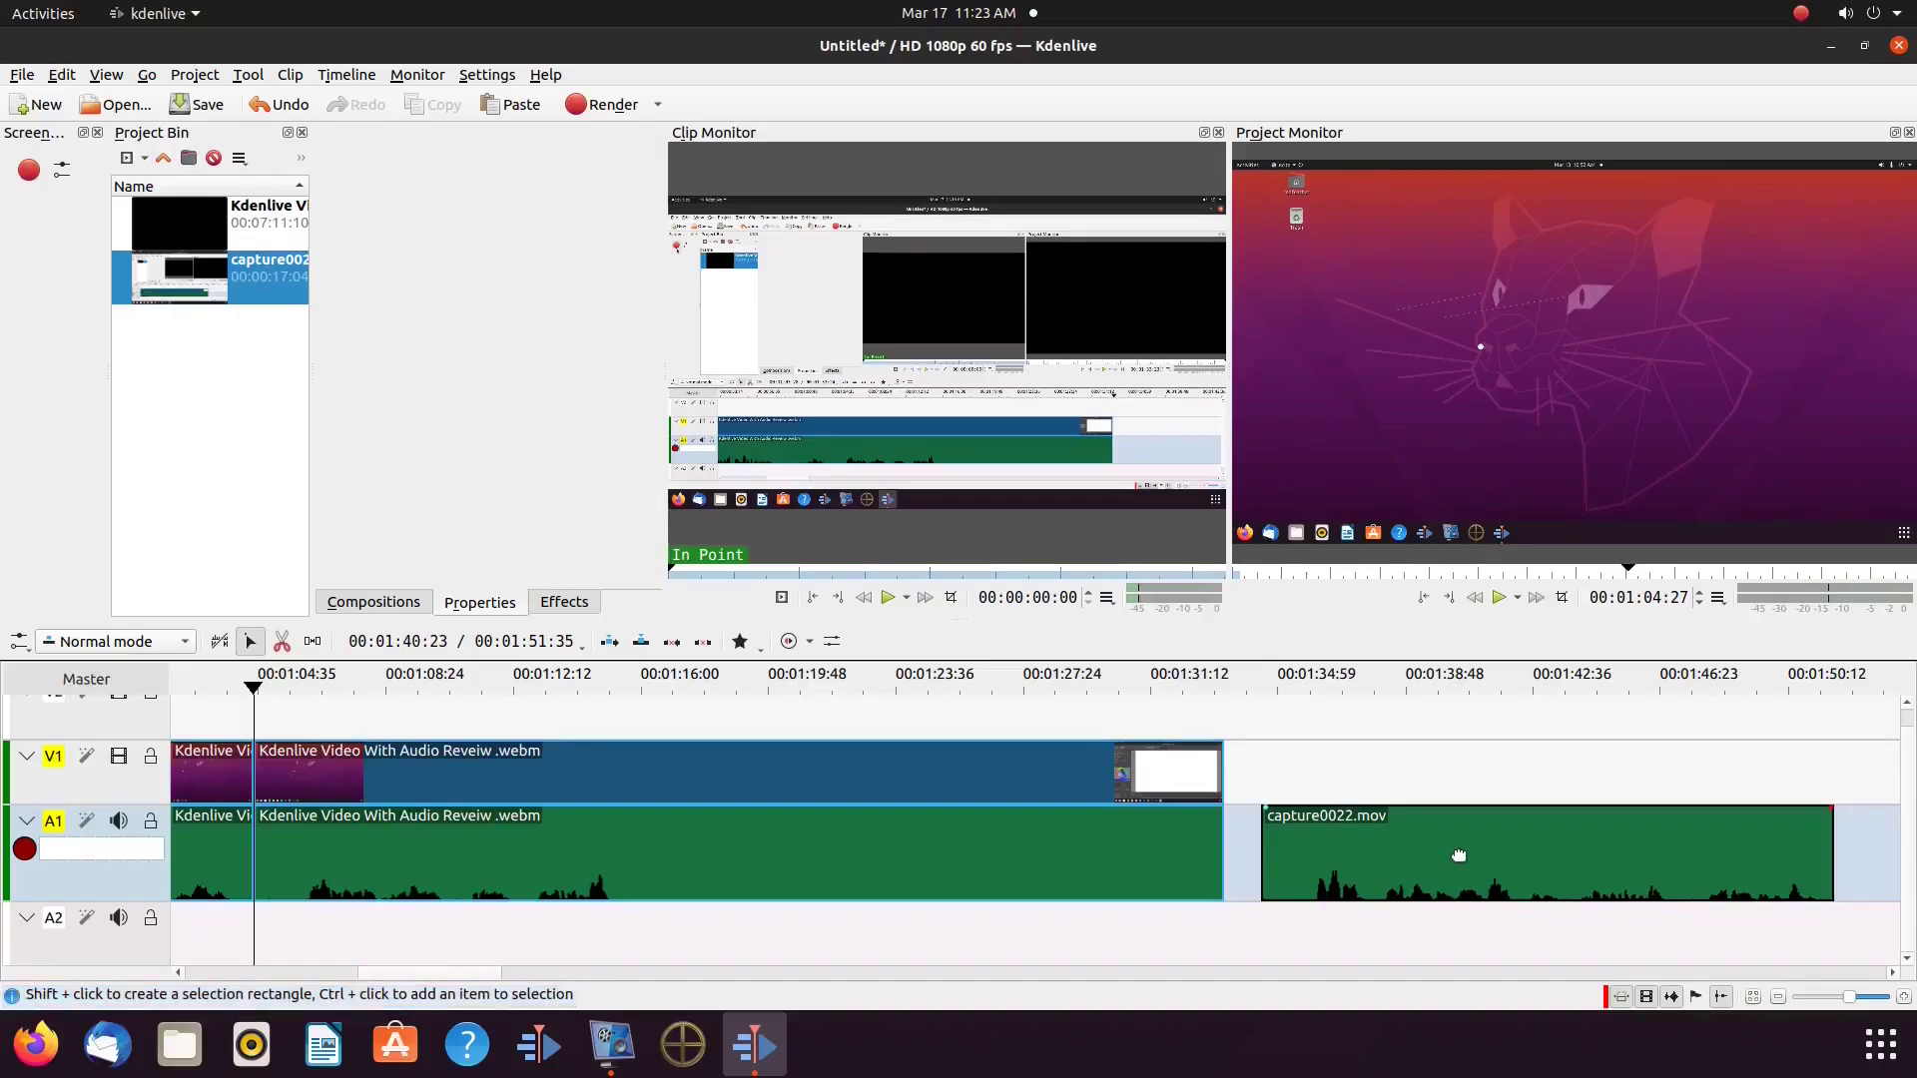
Step: Align capture0022.mov on A2 with the cut, then split the review clip where it ends
{"action": "left_click_drag", "start_coordinate": [1459, 856], "coordinate": [437, 935]}
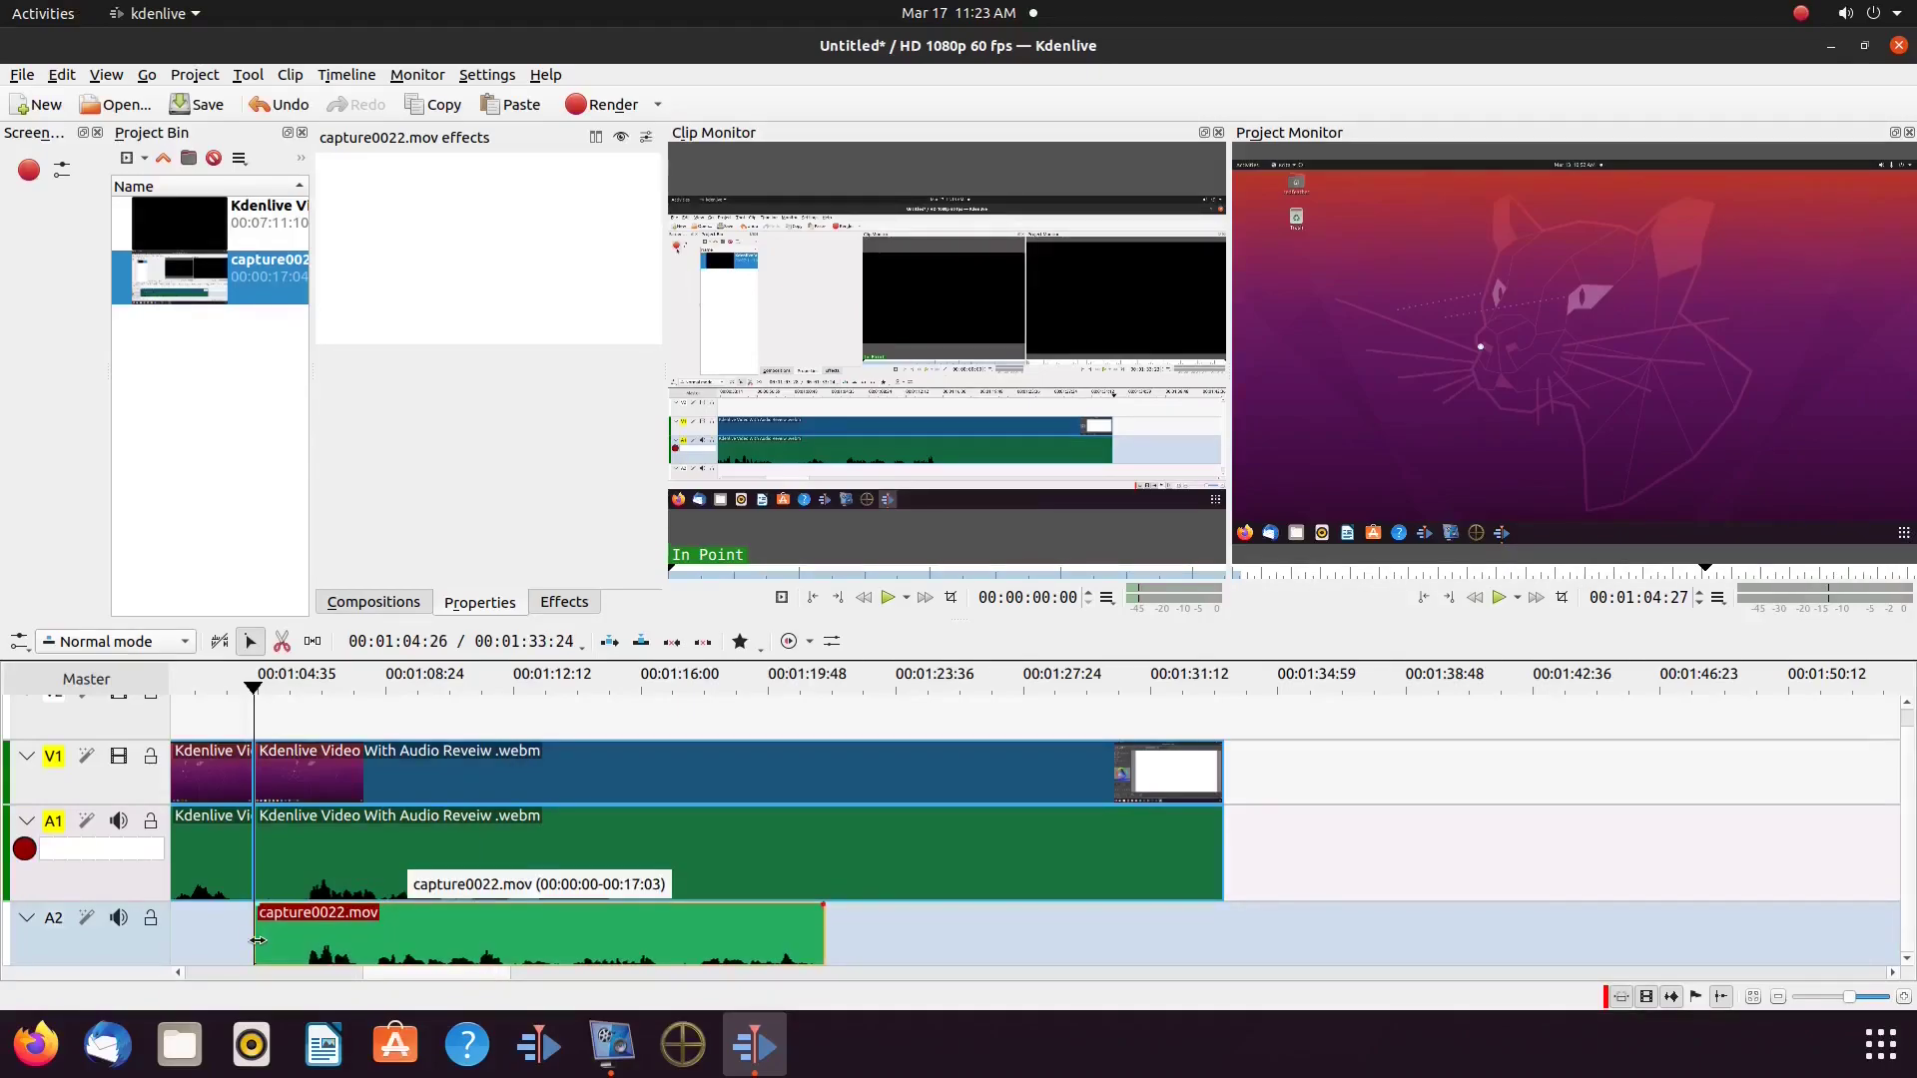
{"action": "left_click_drag", "start_coordinate": [257, 940], "coordinate": [302, 939]}
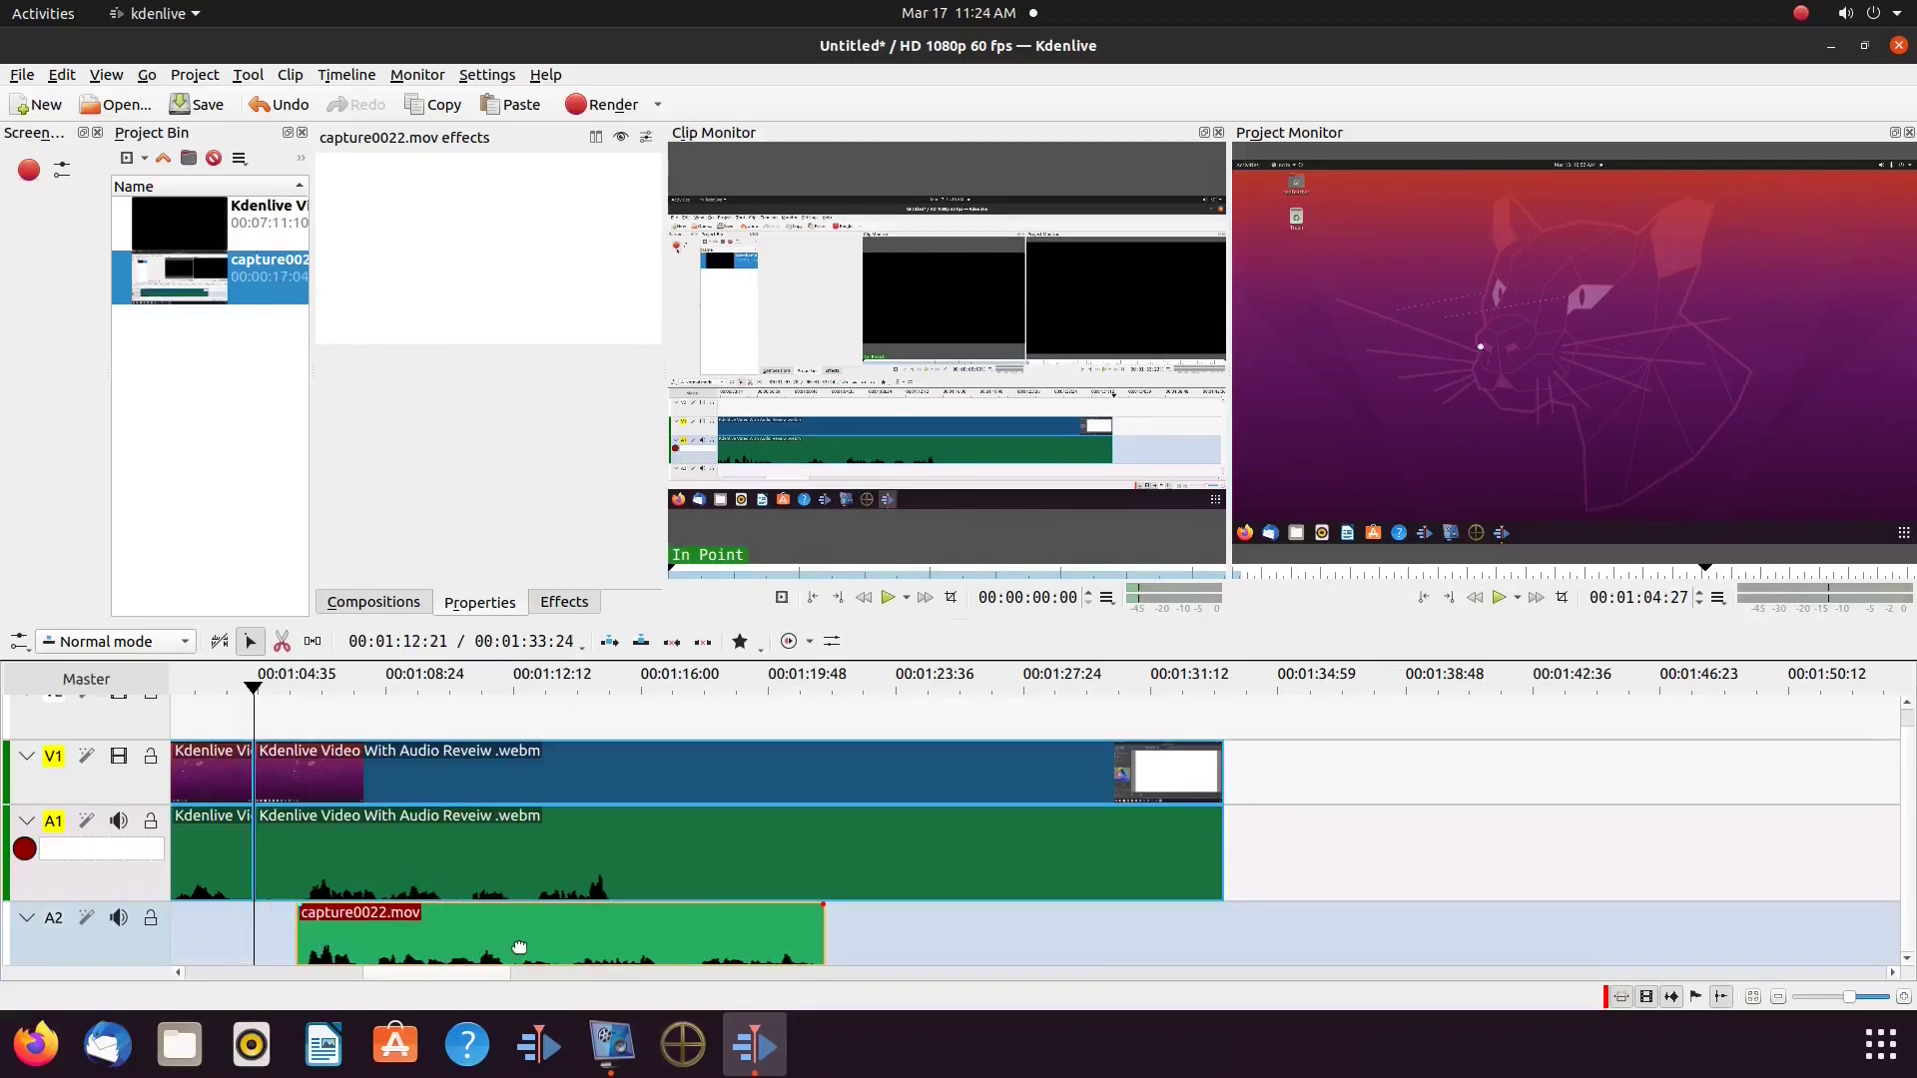
{"action": "left_click_drag", "start_coordinate": [519, 947], "coordinate": [475, 939]}
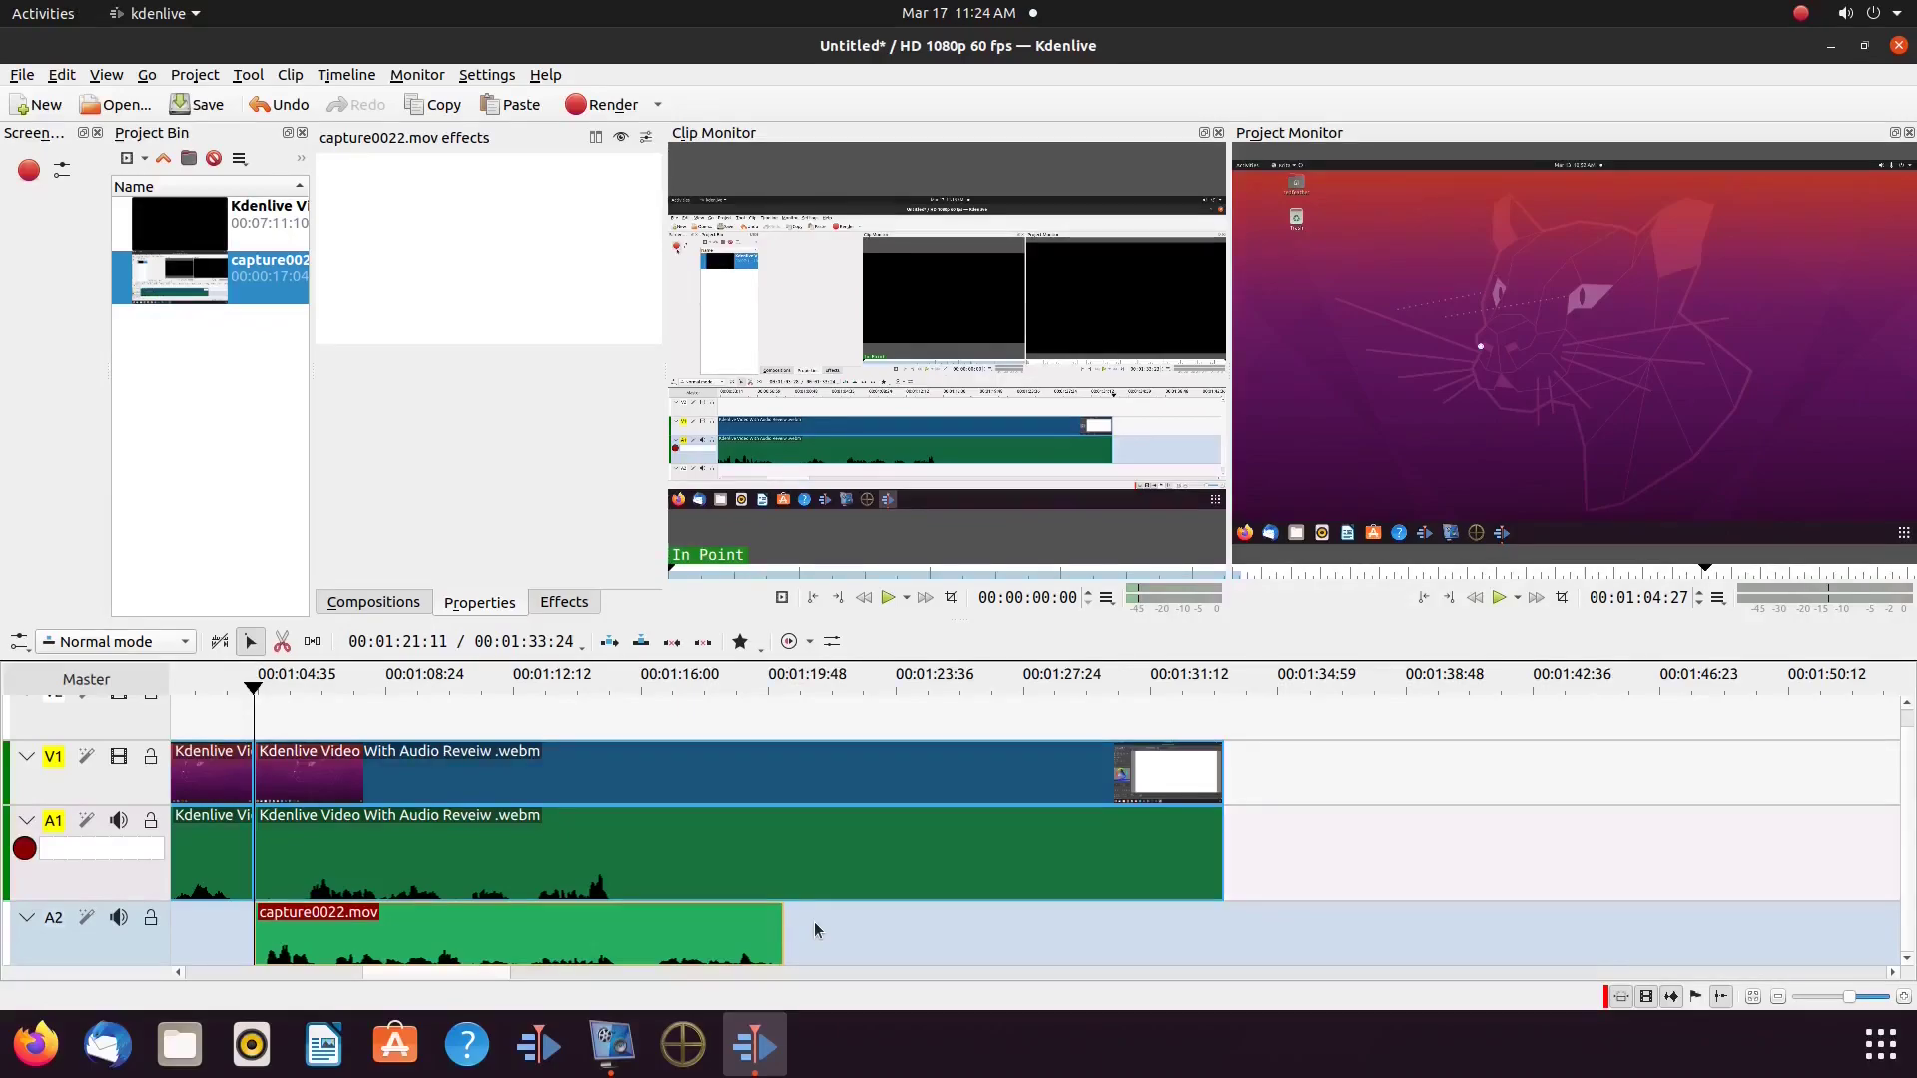
{"action": "left_click", "coordinate": [283, 644]}
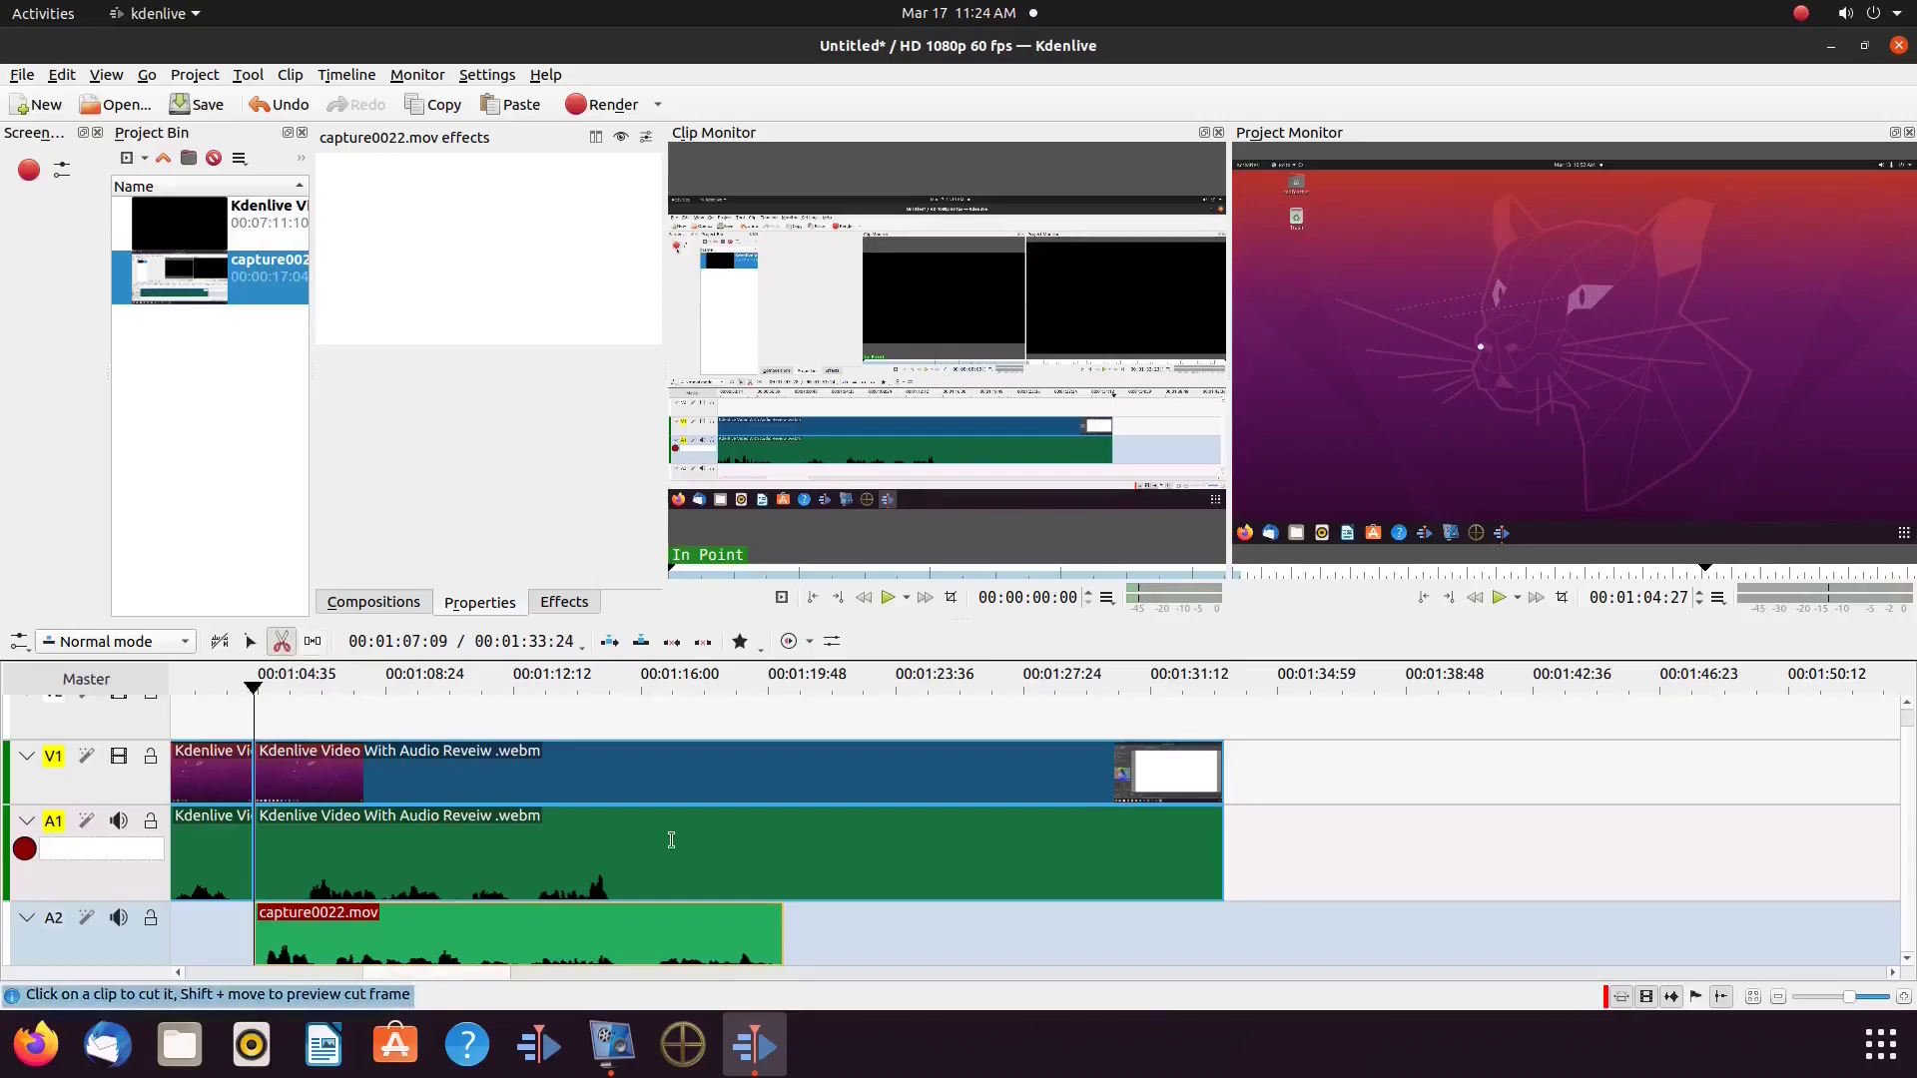
{"action": "left_click", "coordinate": [786, 875]}
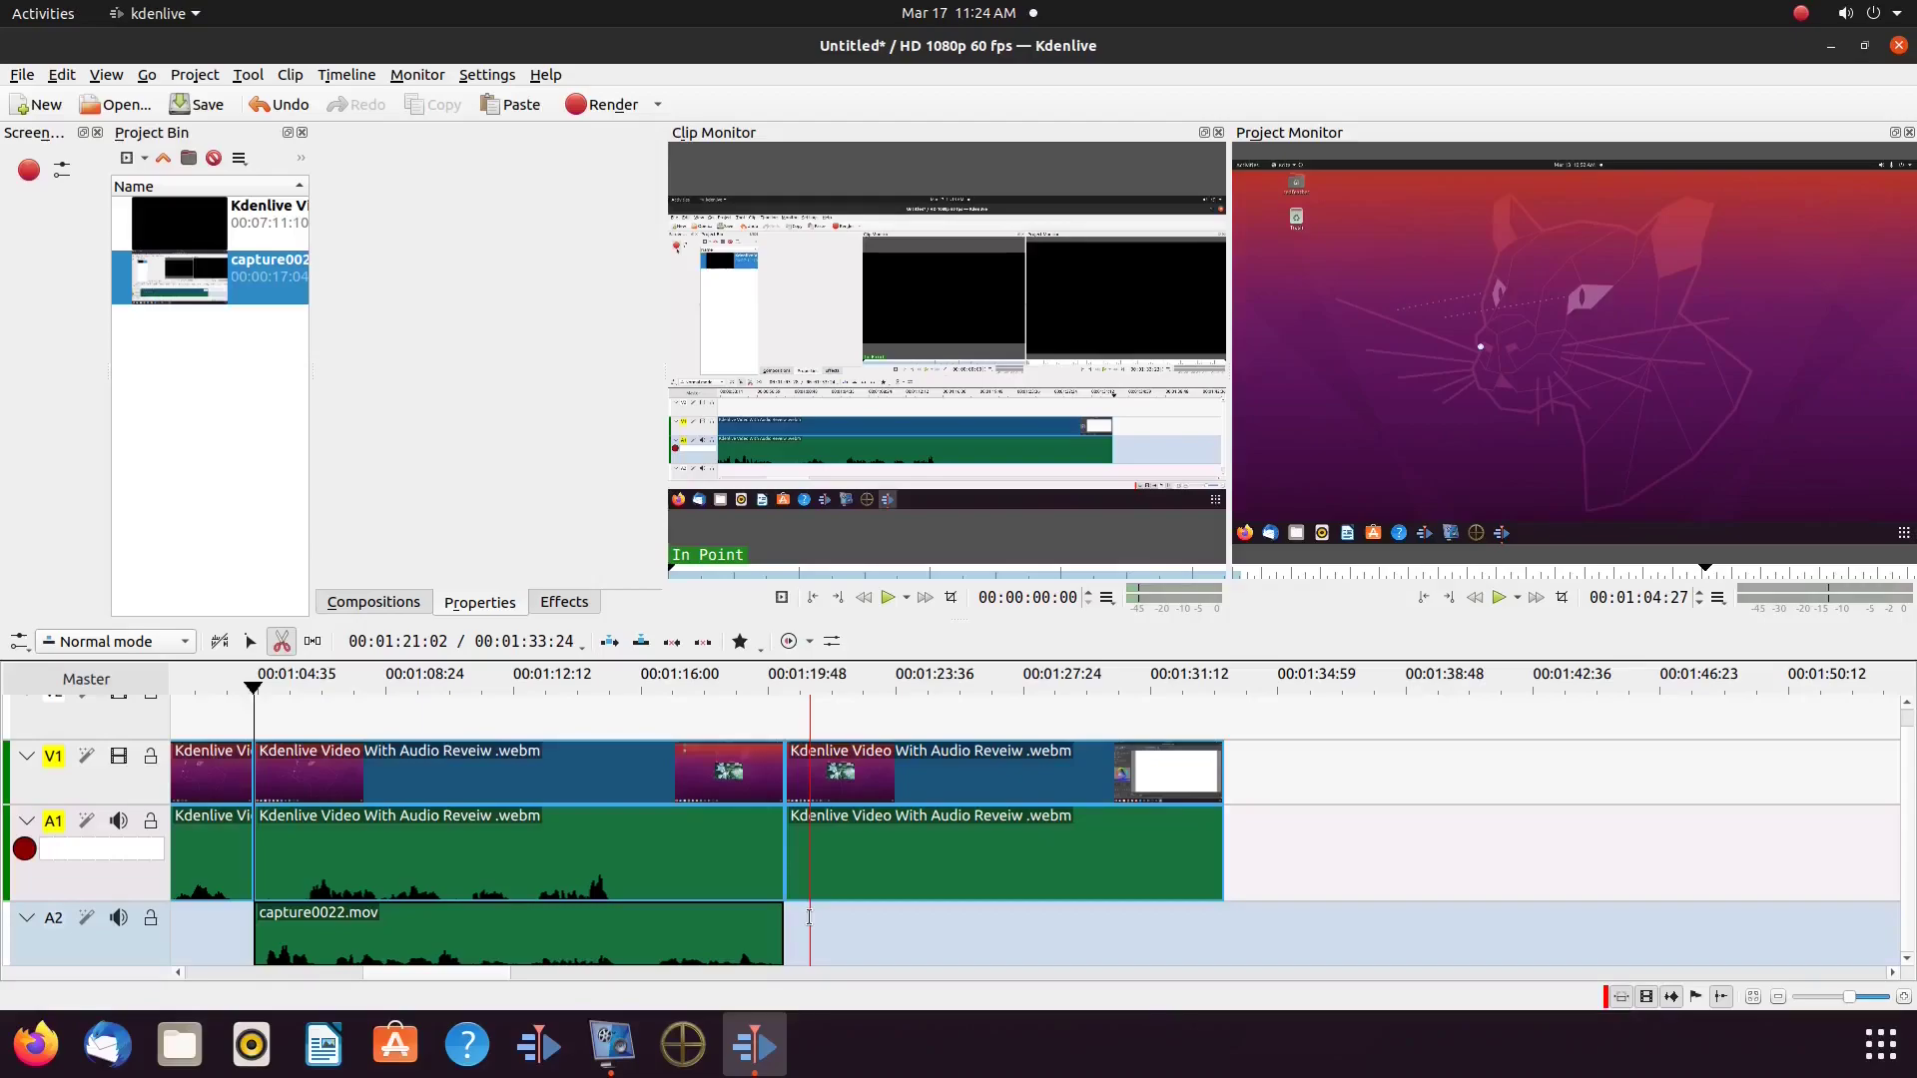
Step: Ungroup the review clip's middle section and remove its original audio from A1
{"action": "key", "text": "s"}
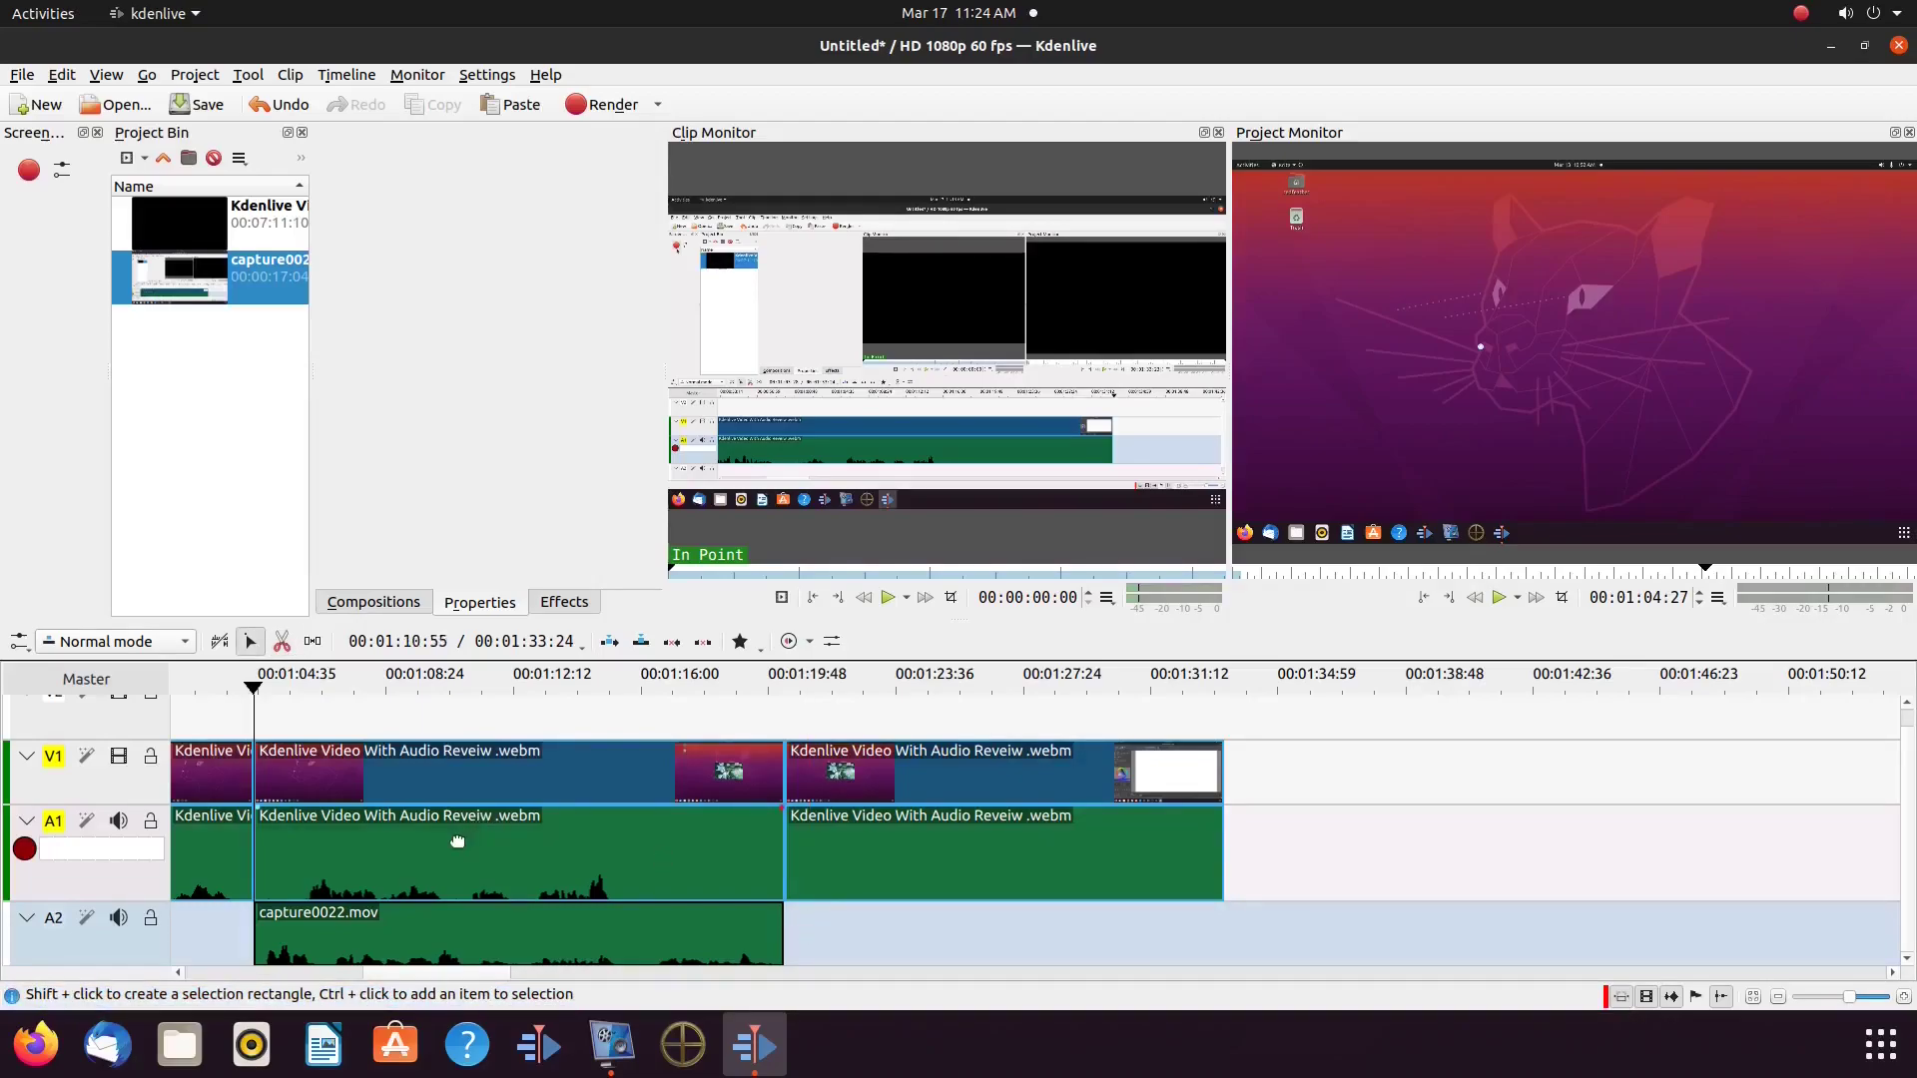
{"action": "right_click", "coordinate": [448, 777]}
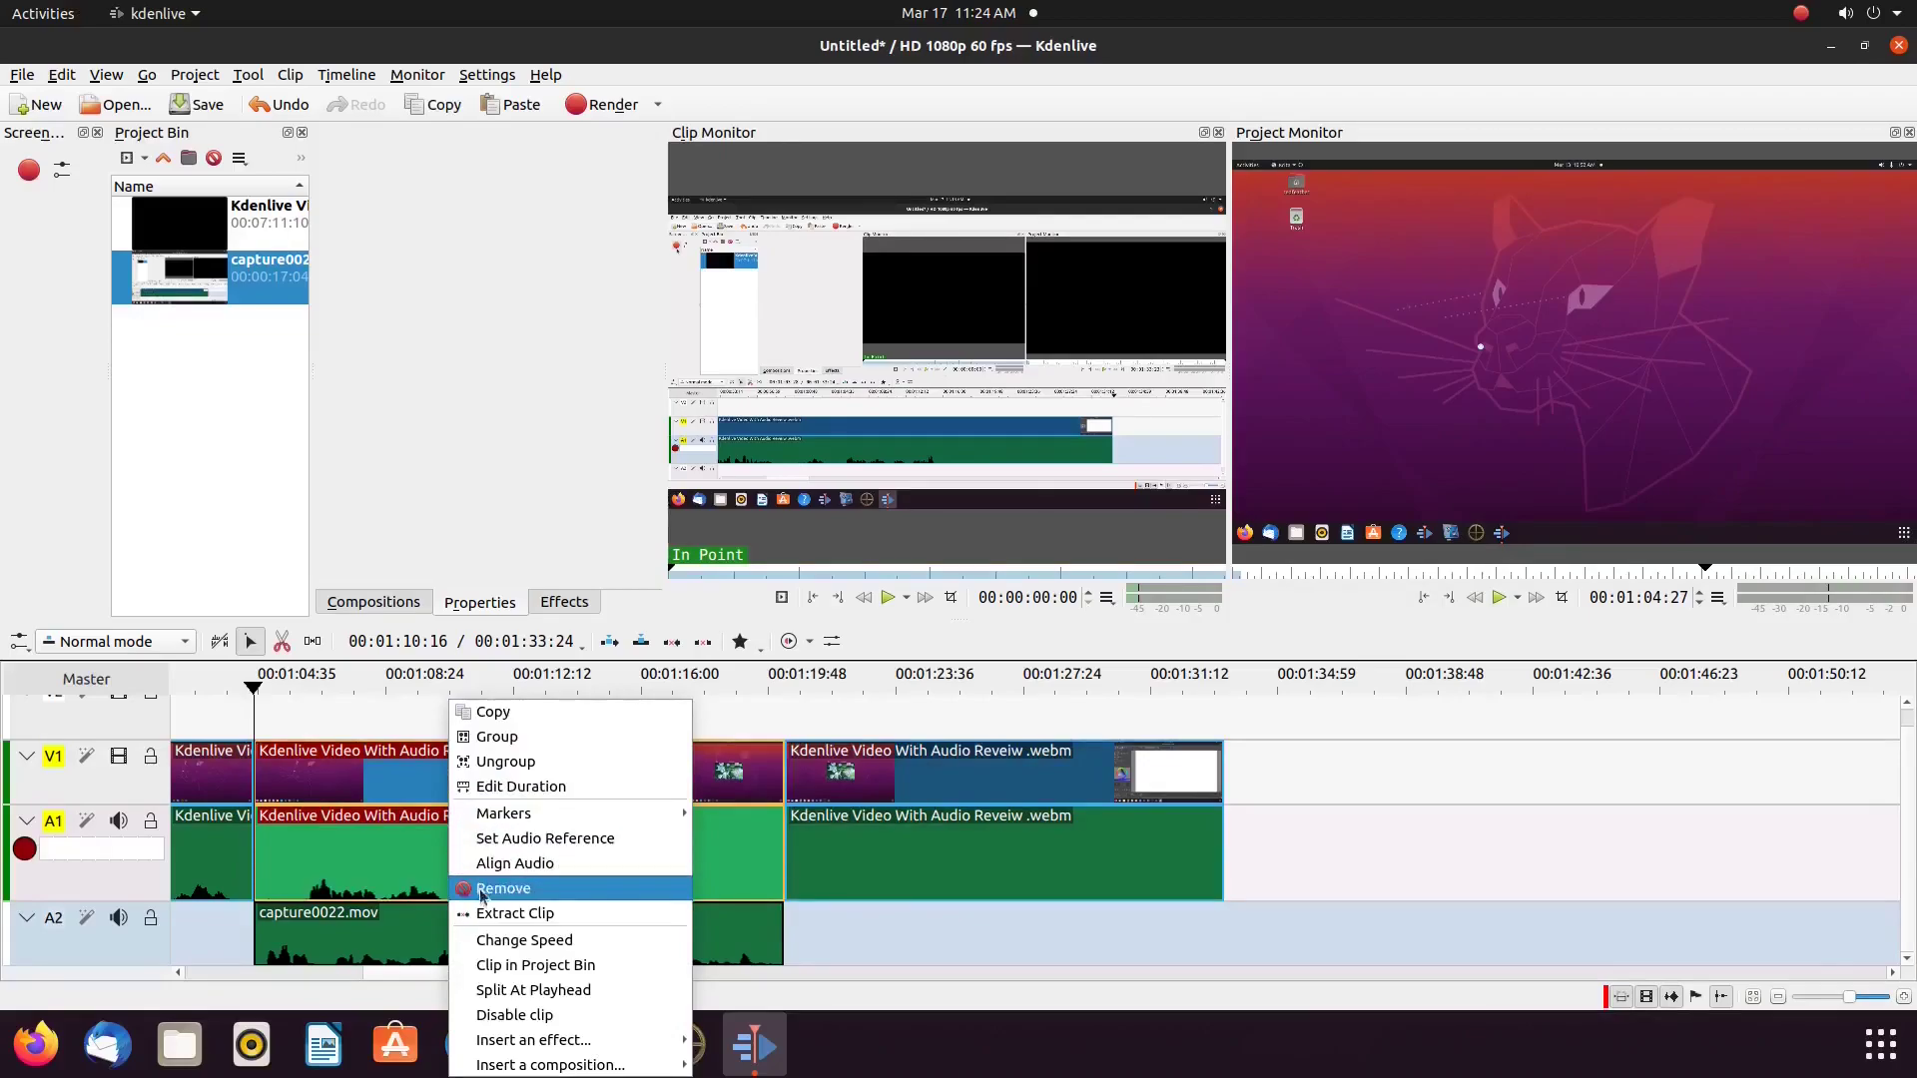
{"action": "left_click", "coordinate": [501, 764]}
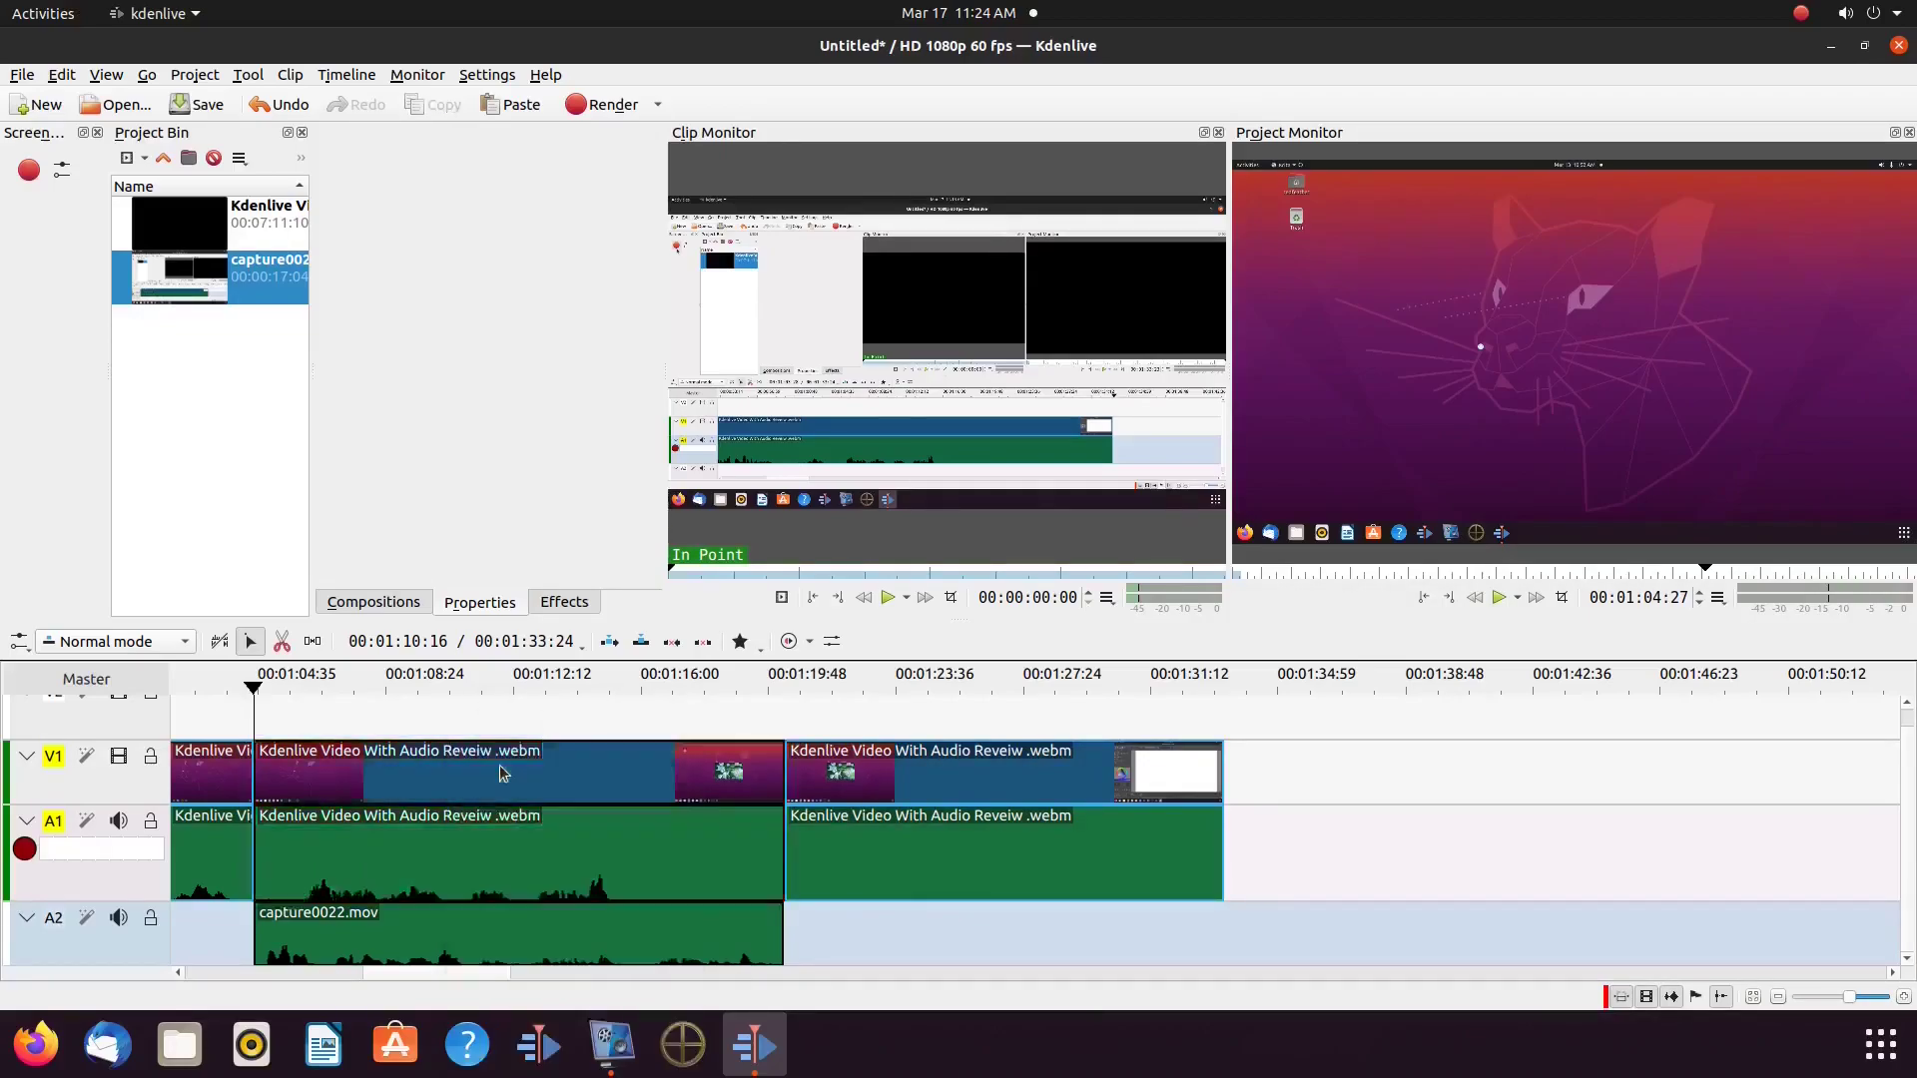
{"action": "right_click", "coordinate": [496, 843]}
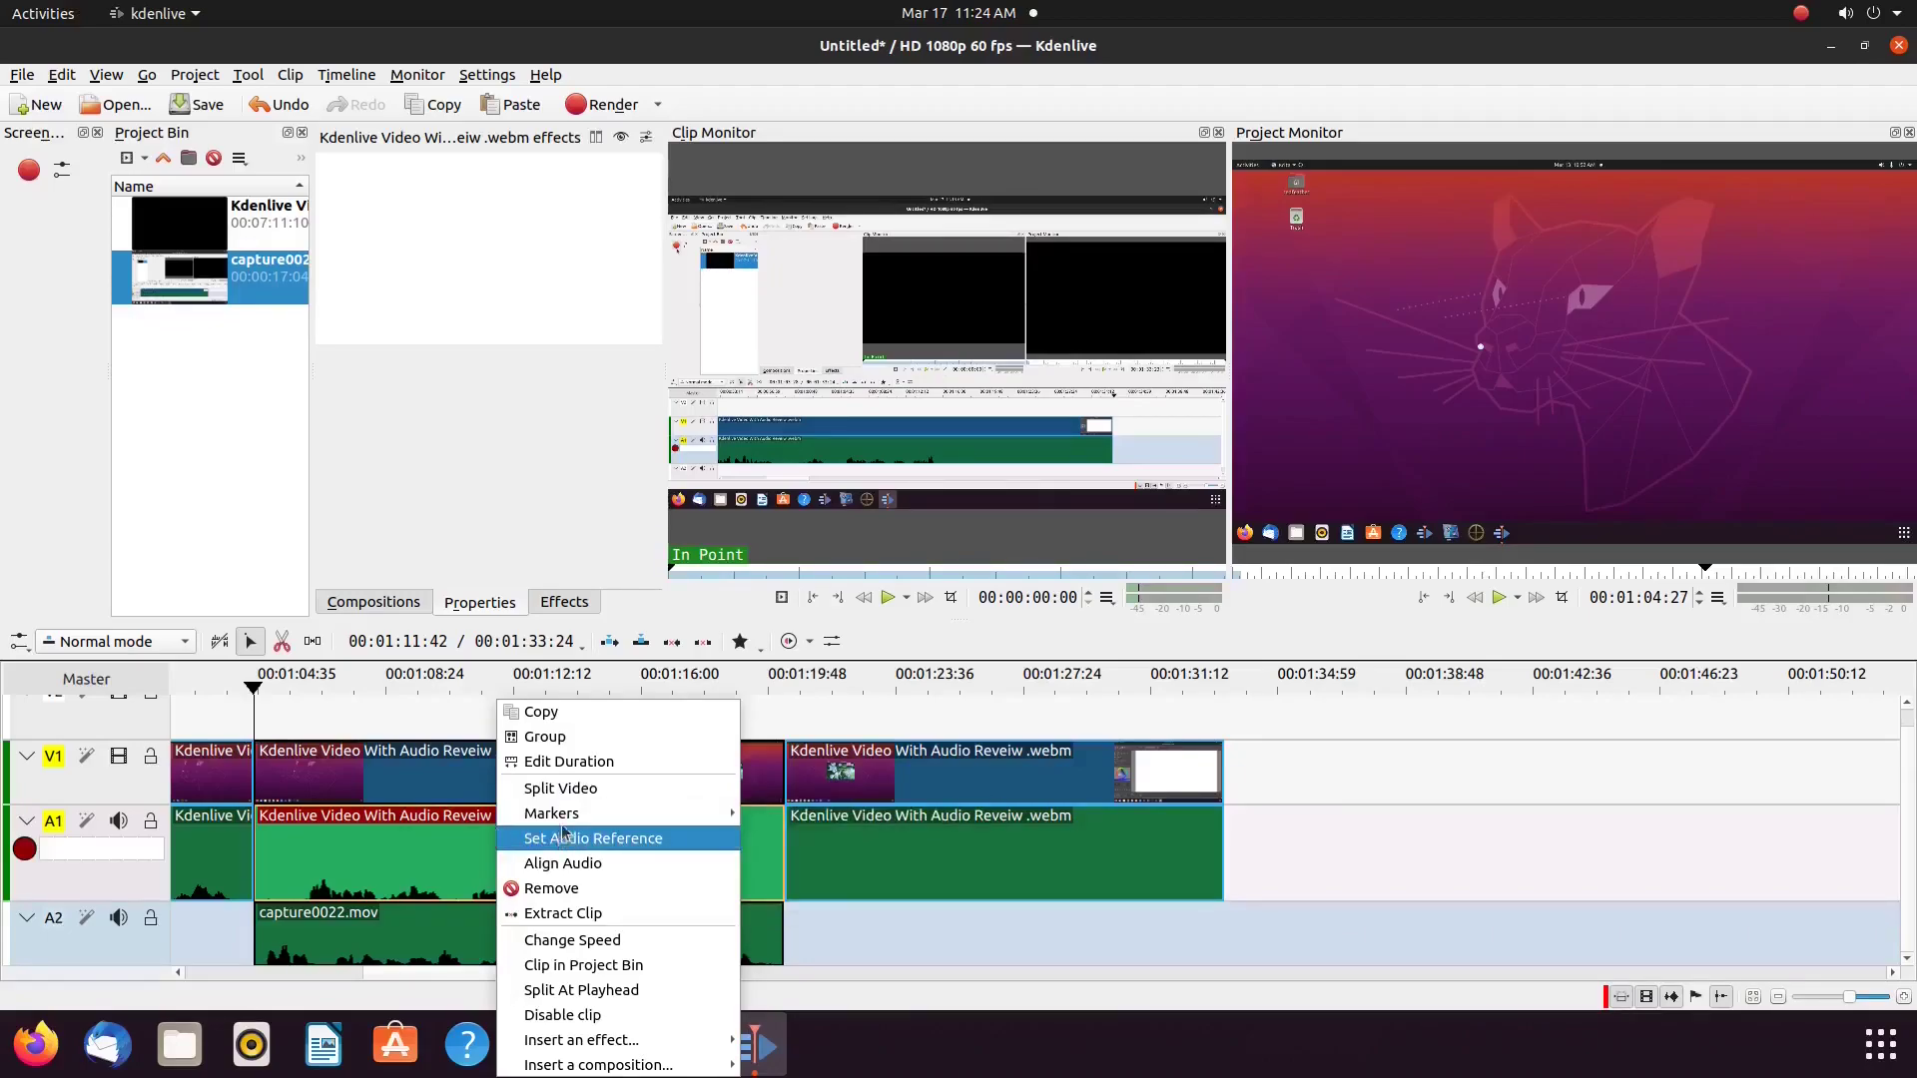
{"action": "left_click", "coordinate": [553, 893]}
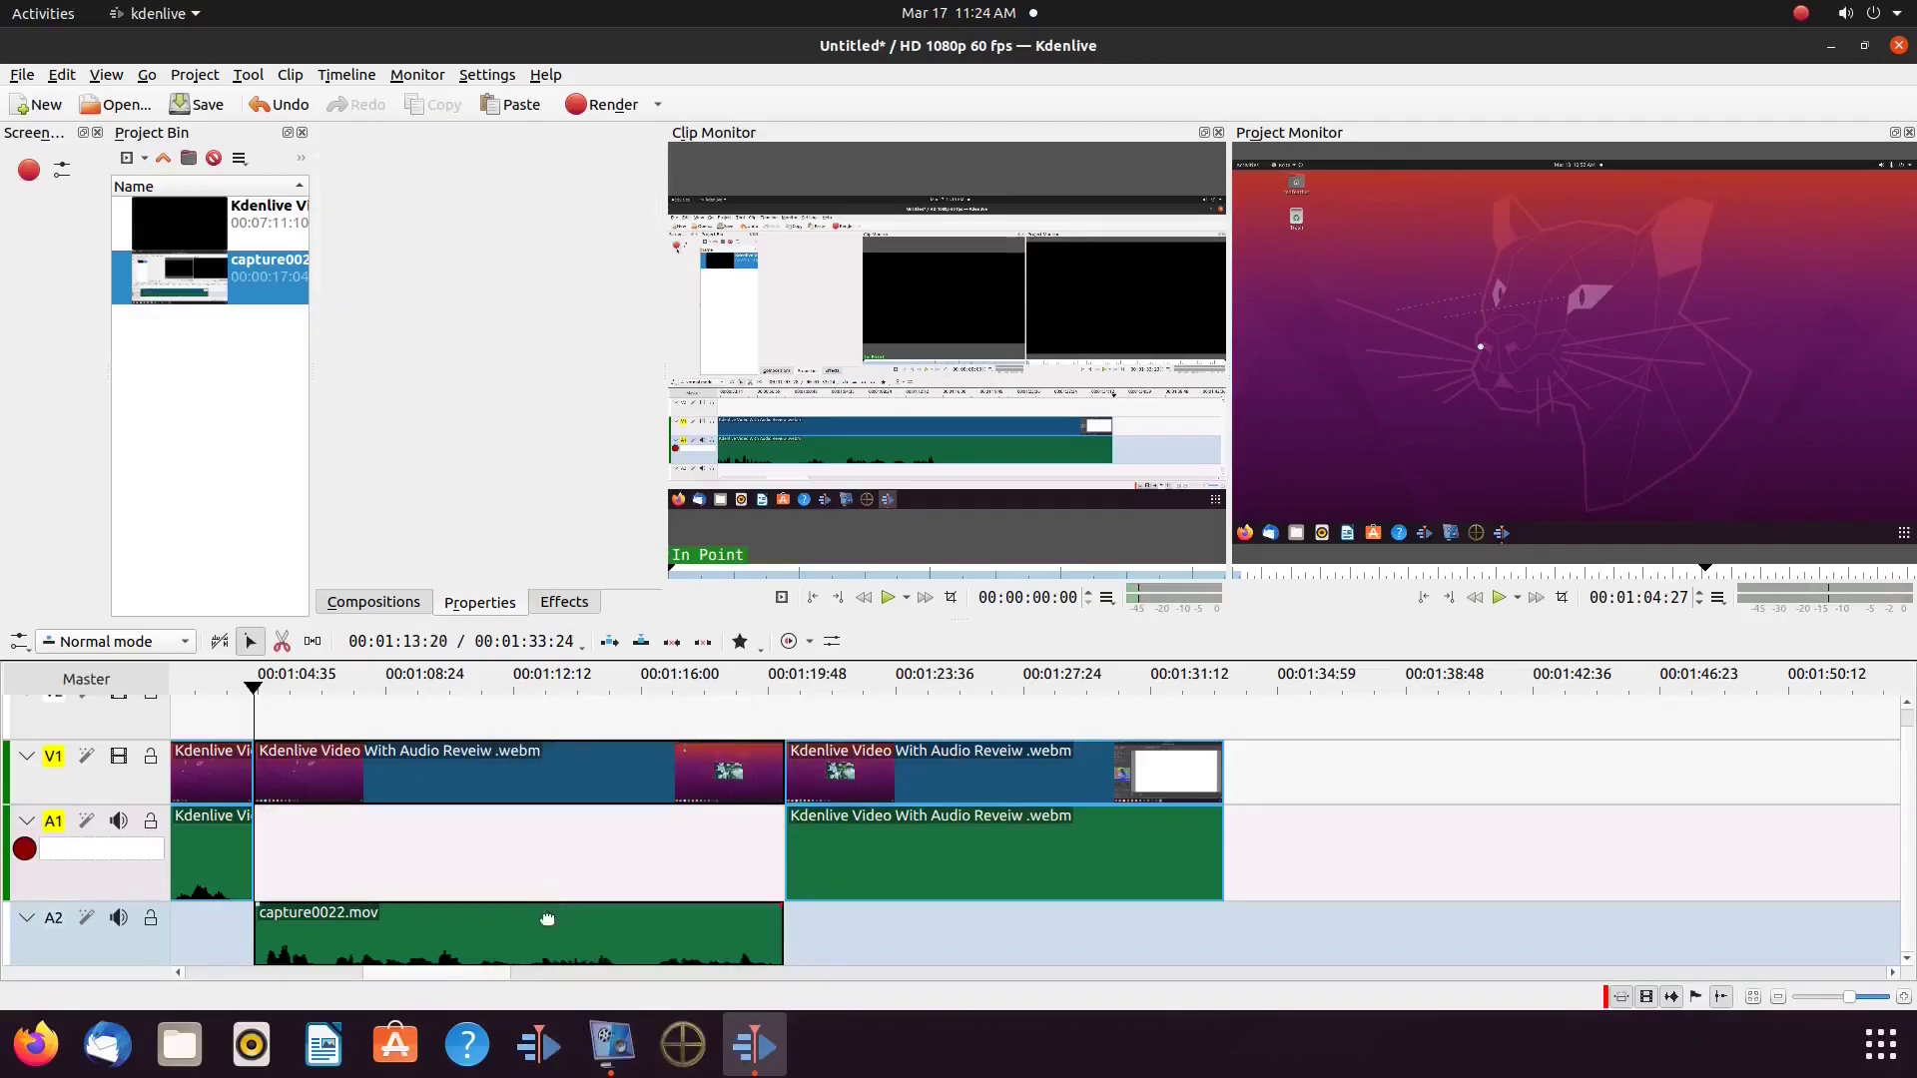
Step: Move capture0022.mov from A2 up into the A1 gap and check its end edge
{"action": "left_click_drag", "start_coordinate": [544, 924], "coordinate": [538, 873]}
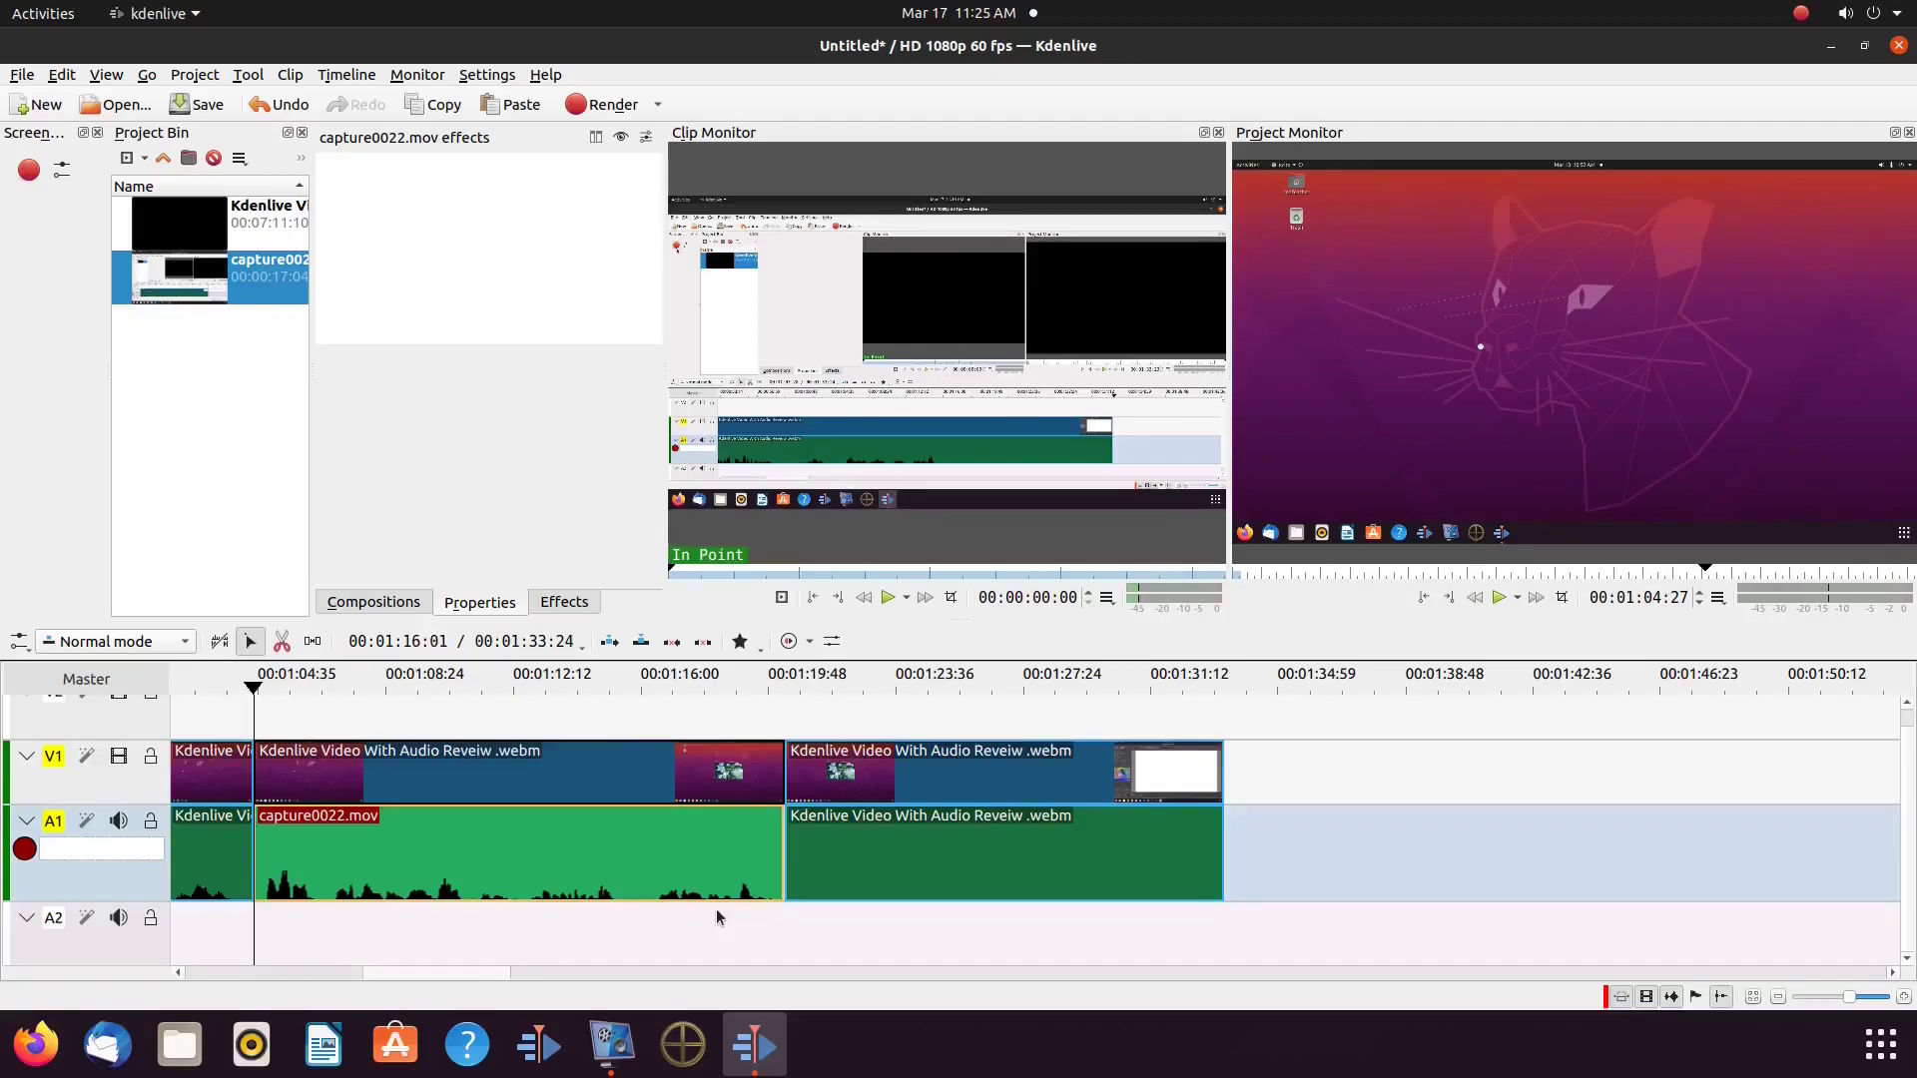
{"action": "left_click", "coordinate": [781, 857]}
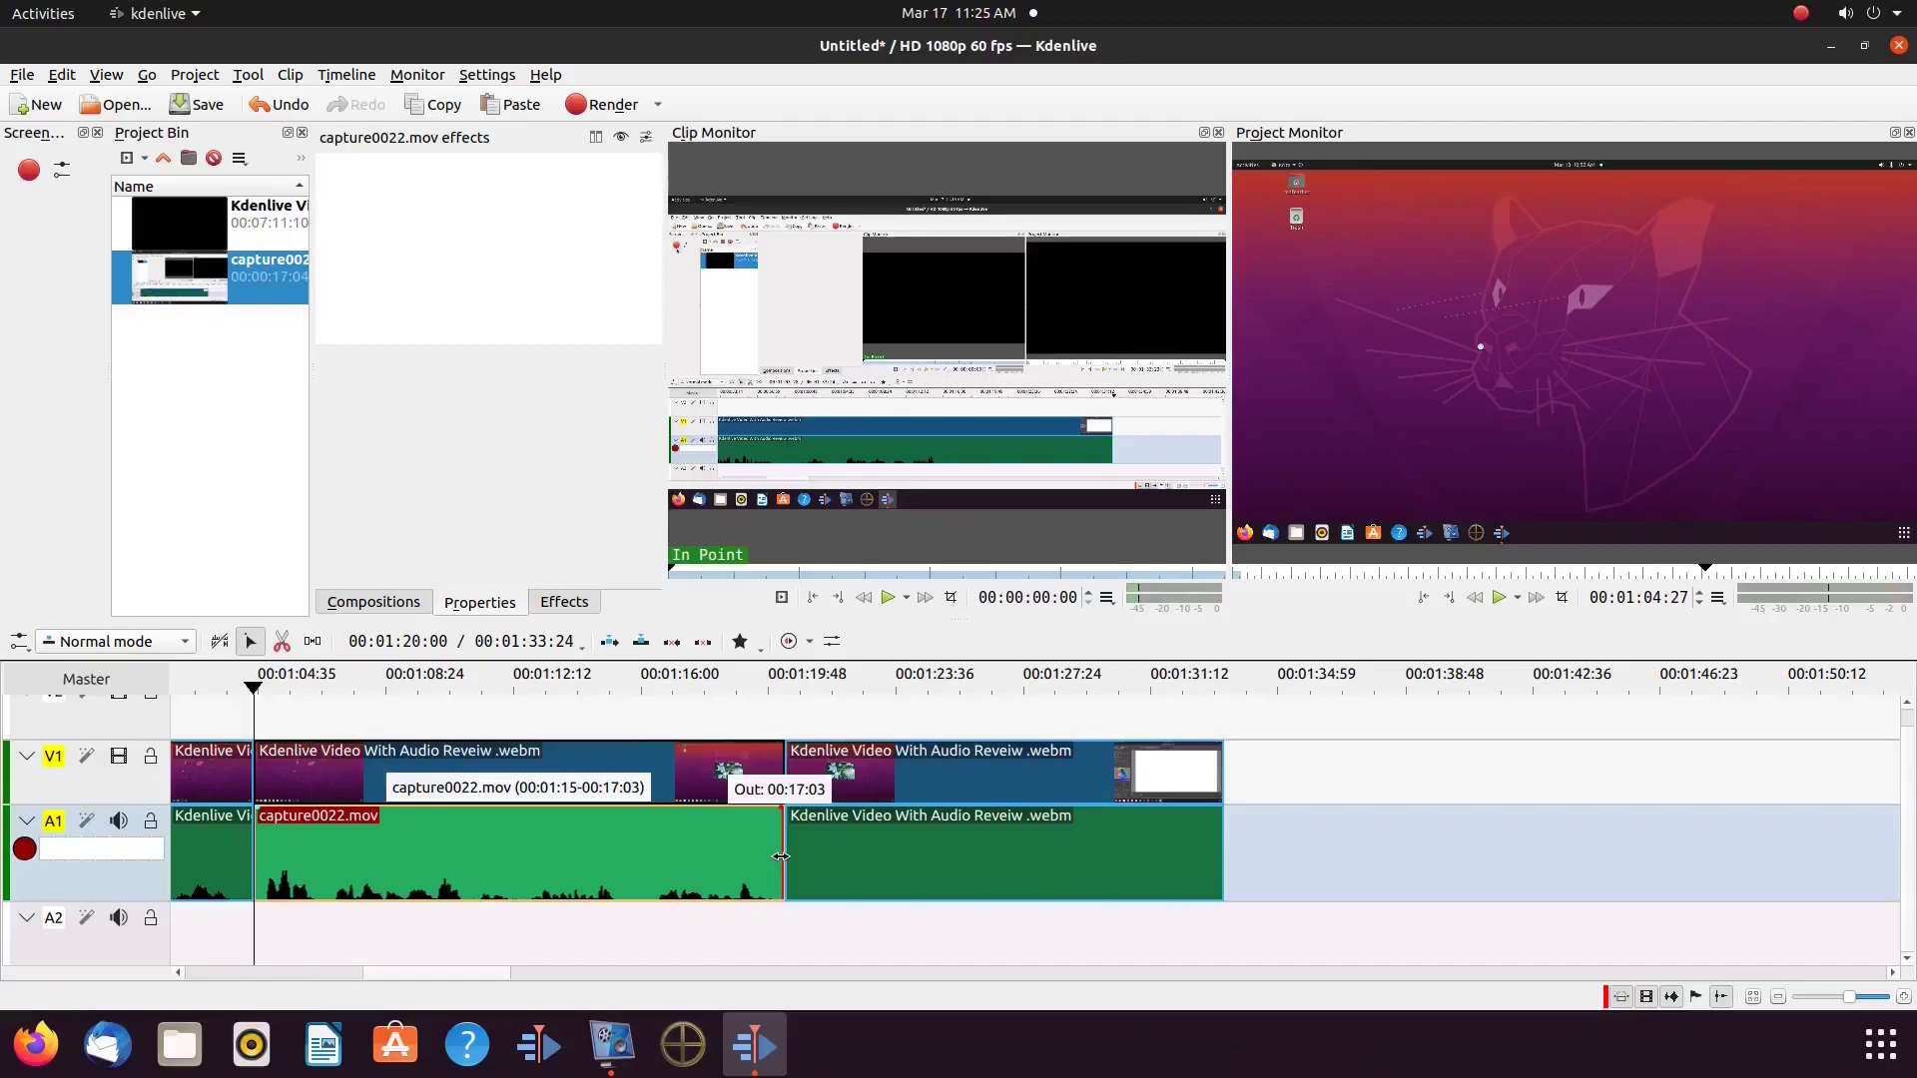
{"action": "left_click", "coordinate": [658, 850]}
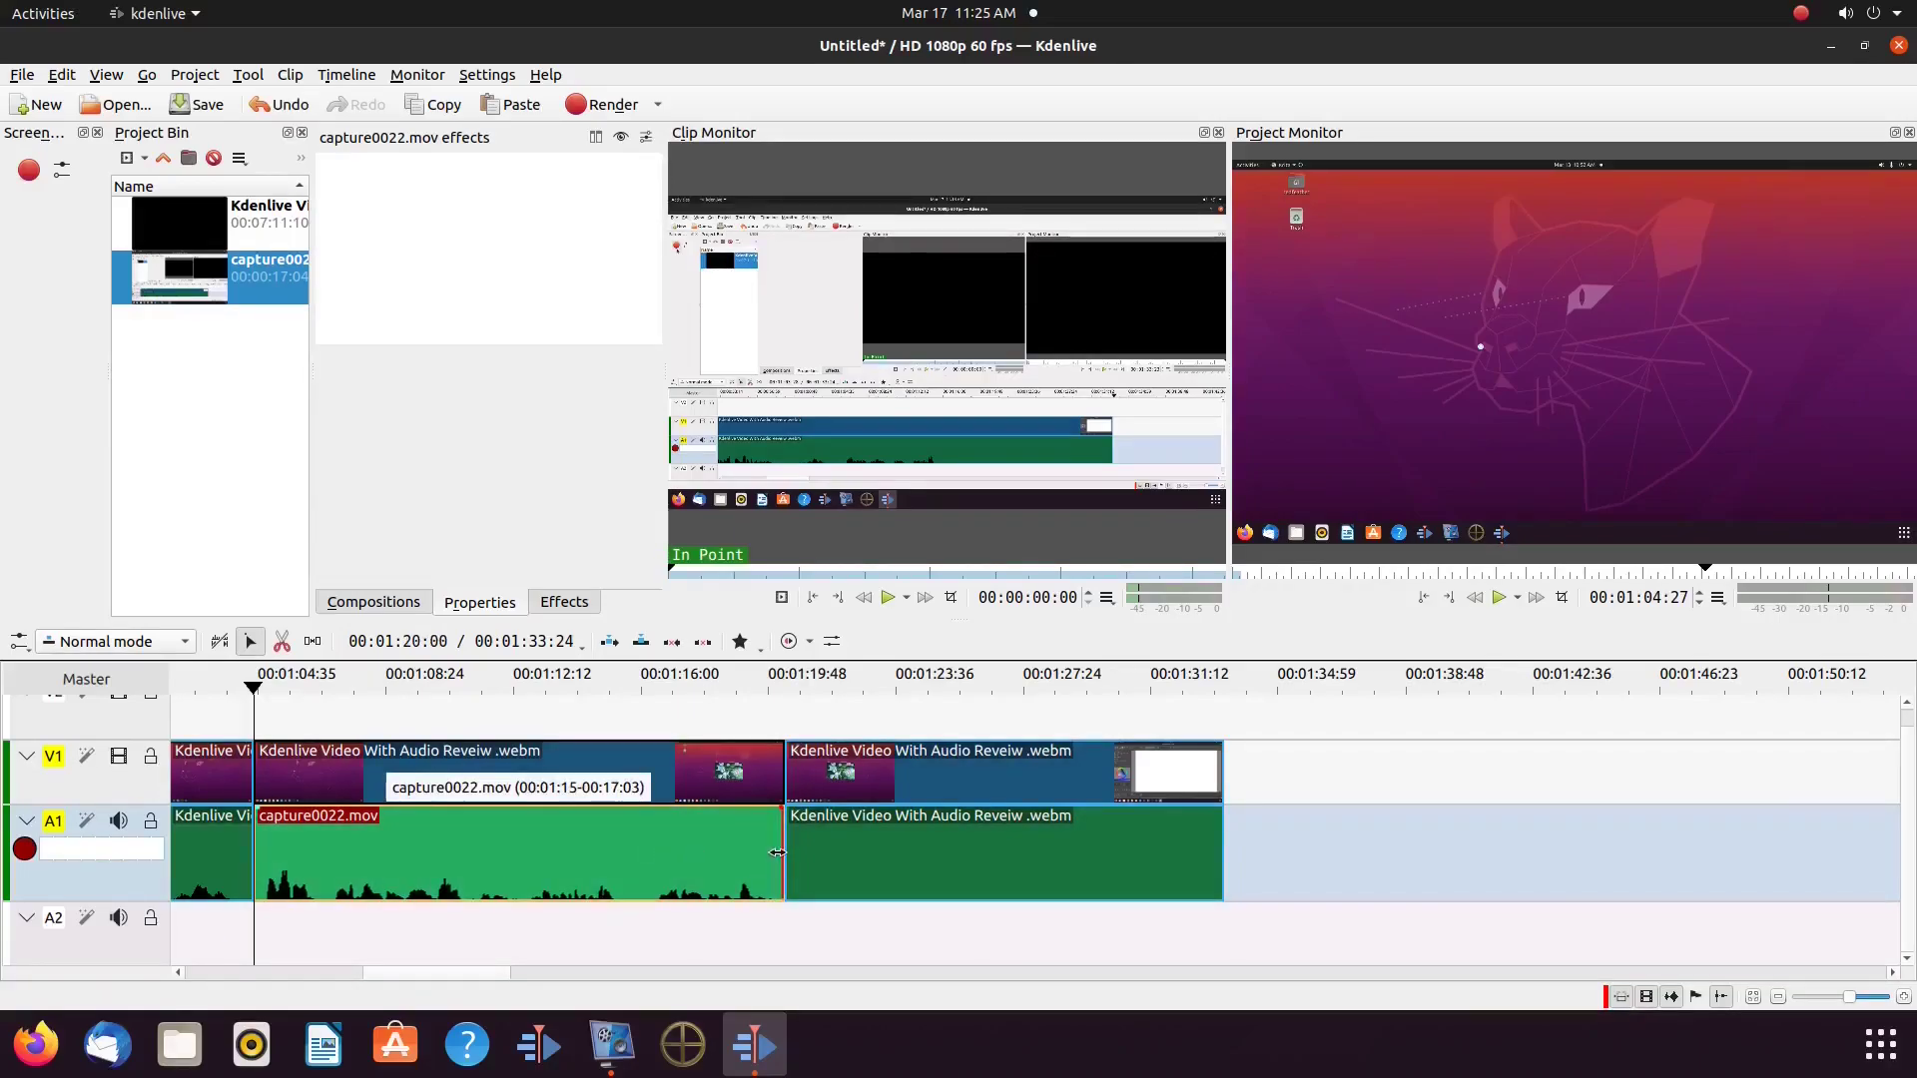
{"action": "left_click_drag", "start_coordinate": [786, 853], "coordinate": [789, 851]}
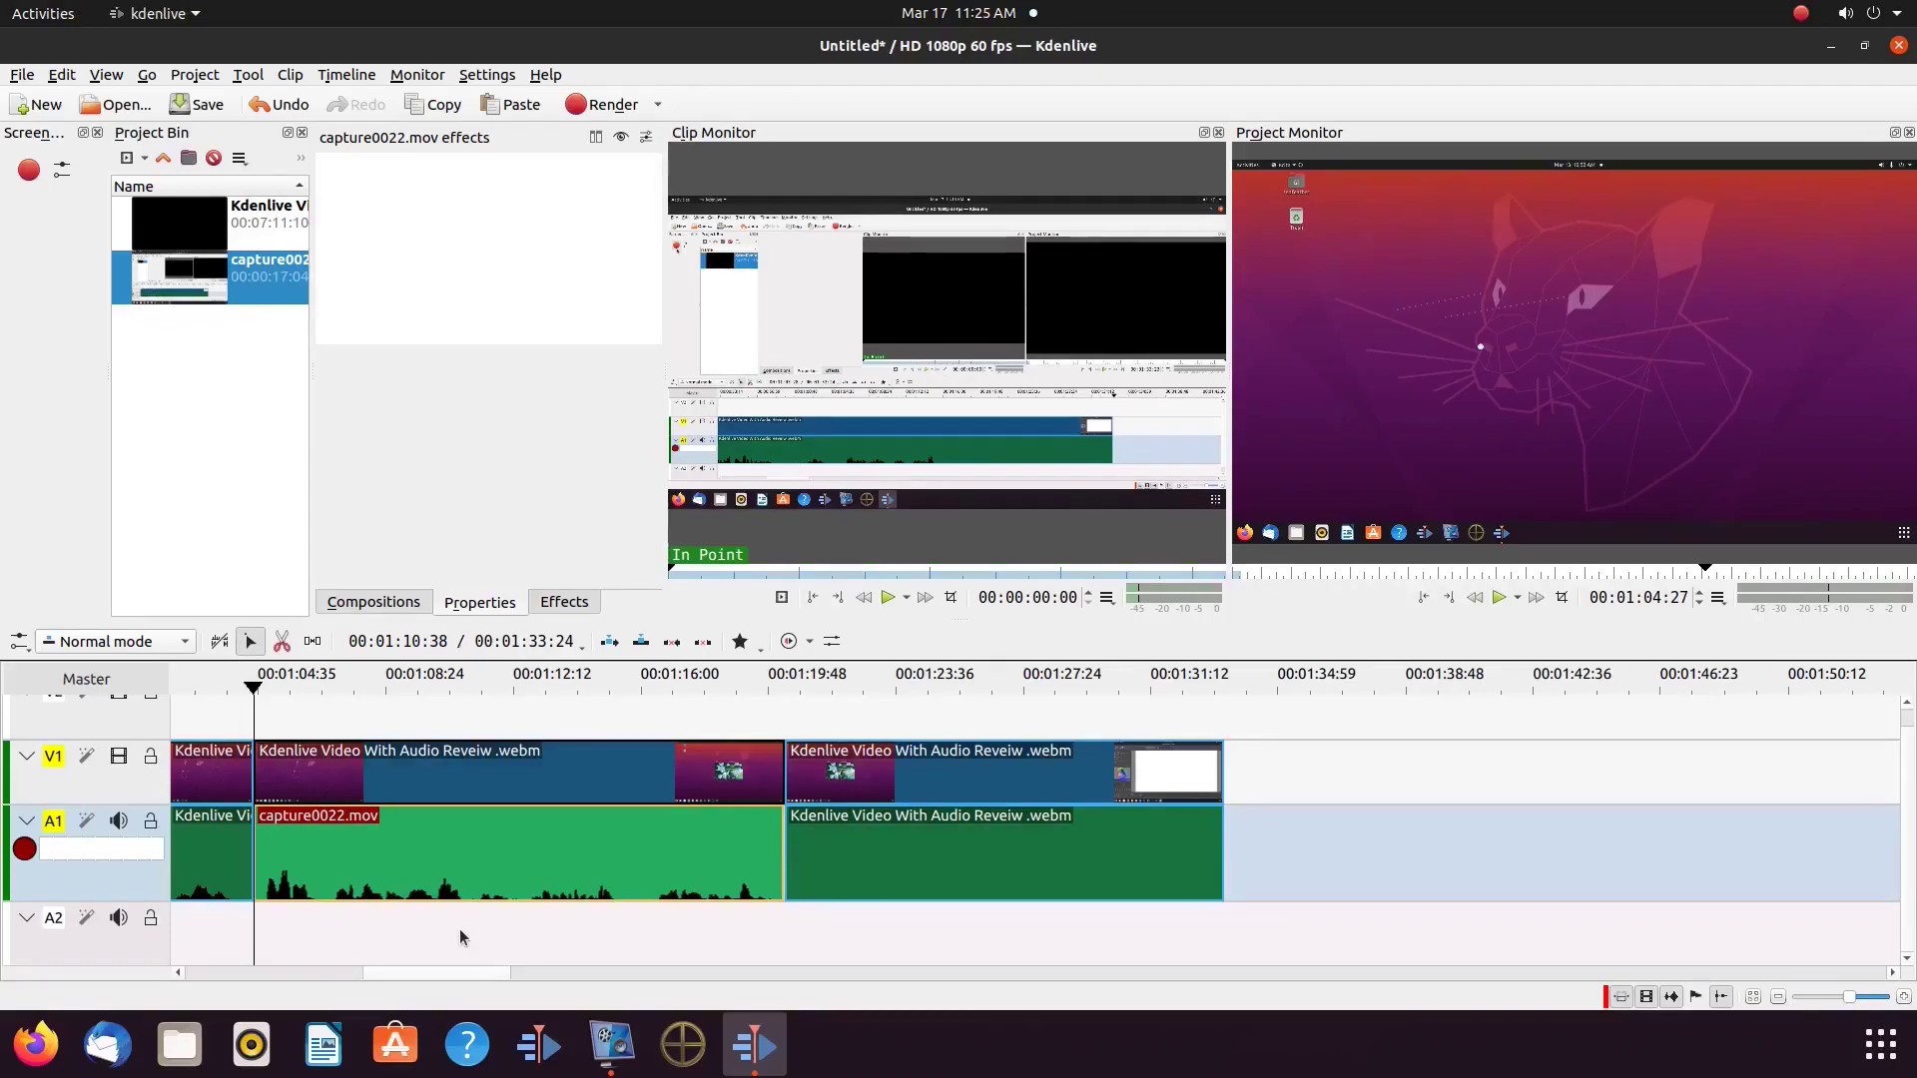
{"action": "left_click", "coordinate": [1500, 598]}
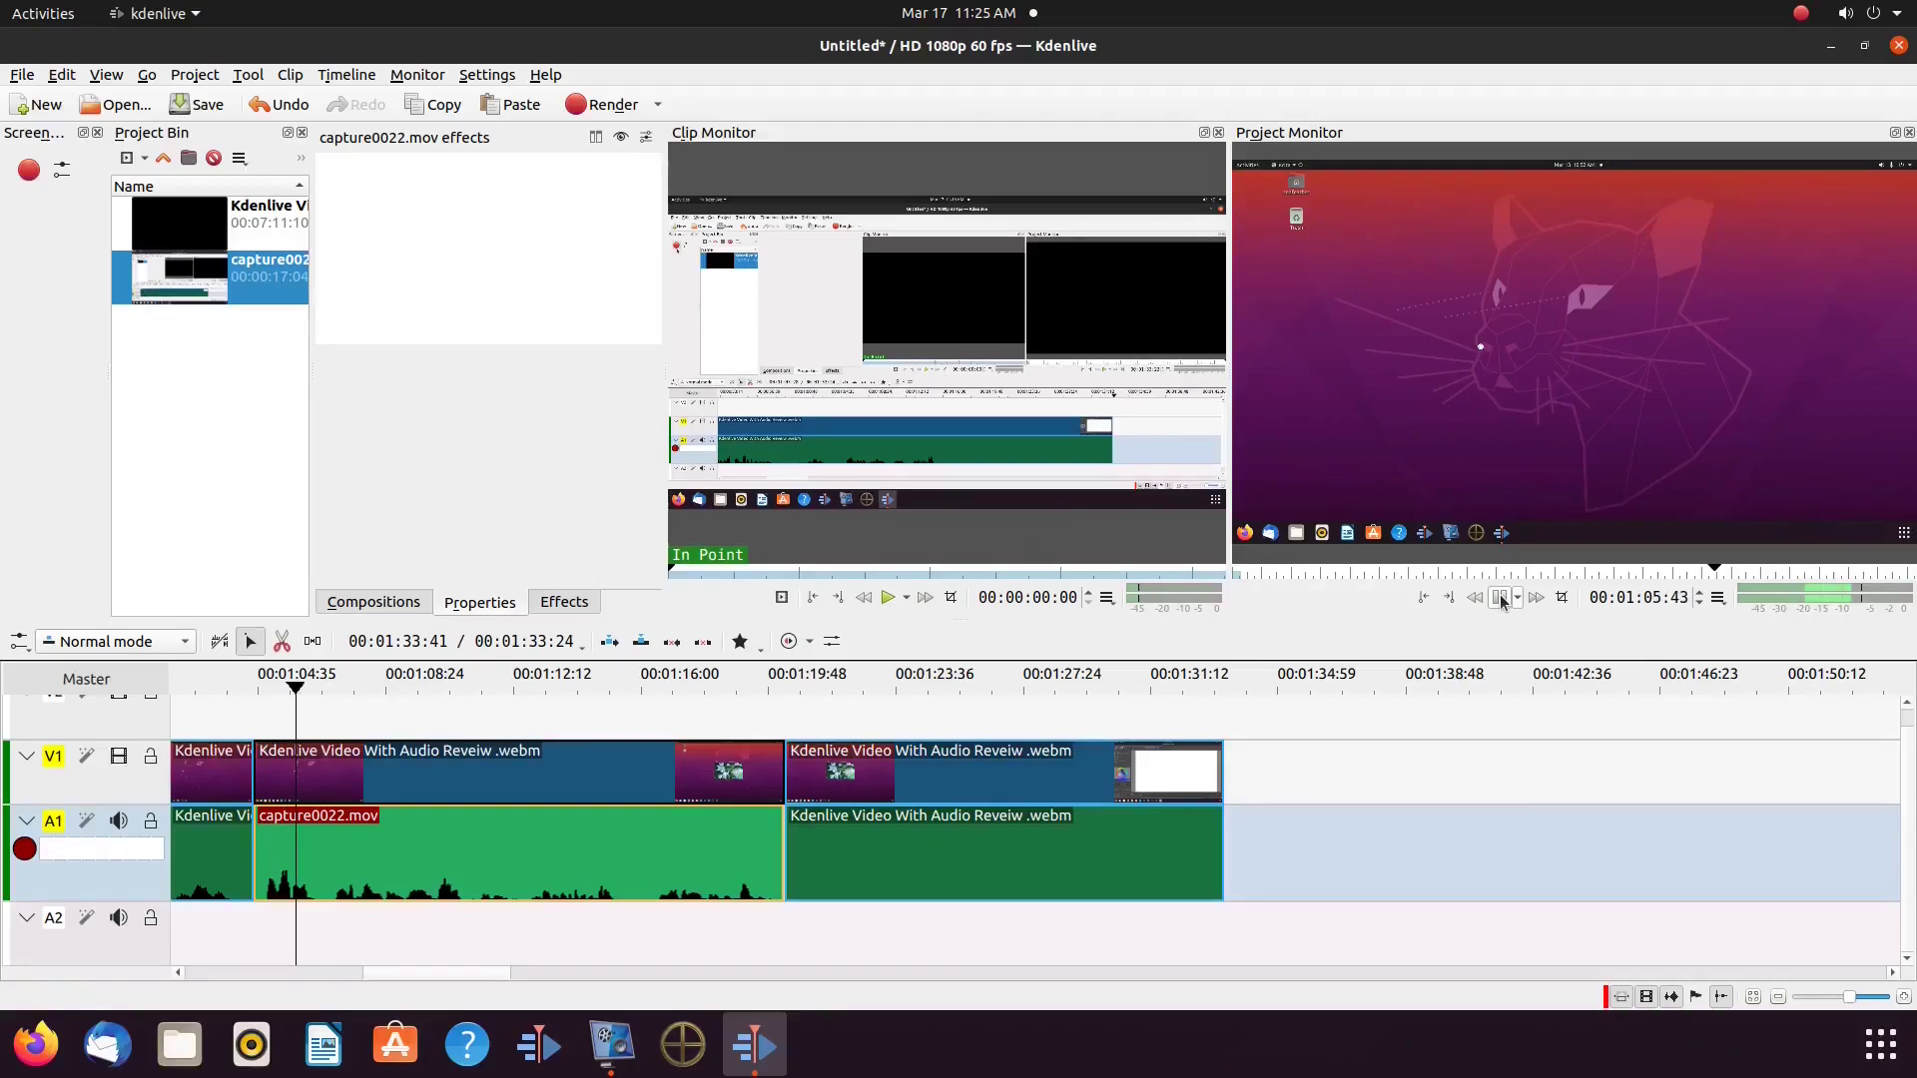
{"action": "left_click", "coordinate": [1501, 599]}
{"action": "left_click", "coordinate": [1500, 598]}
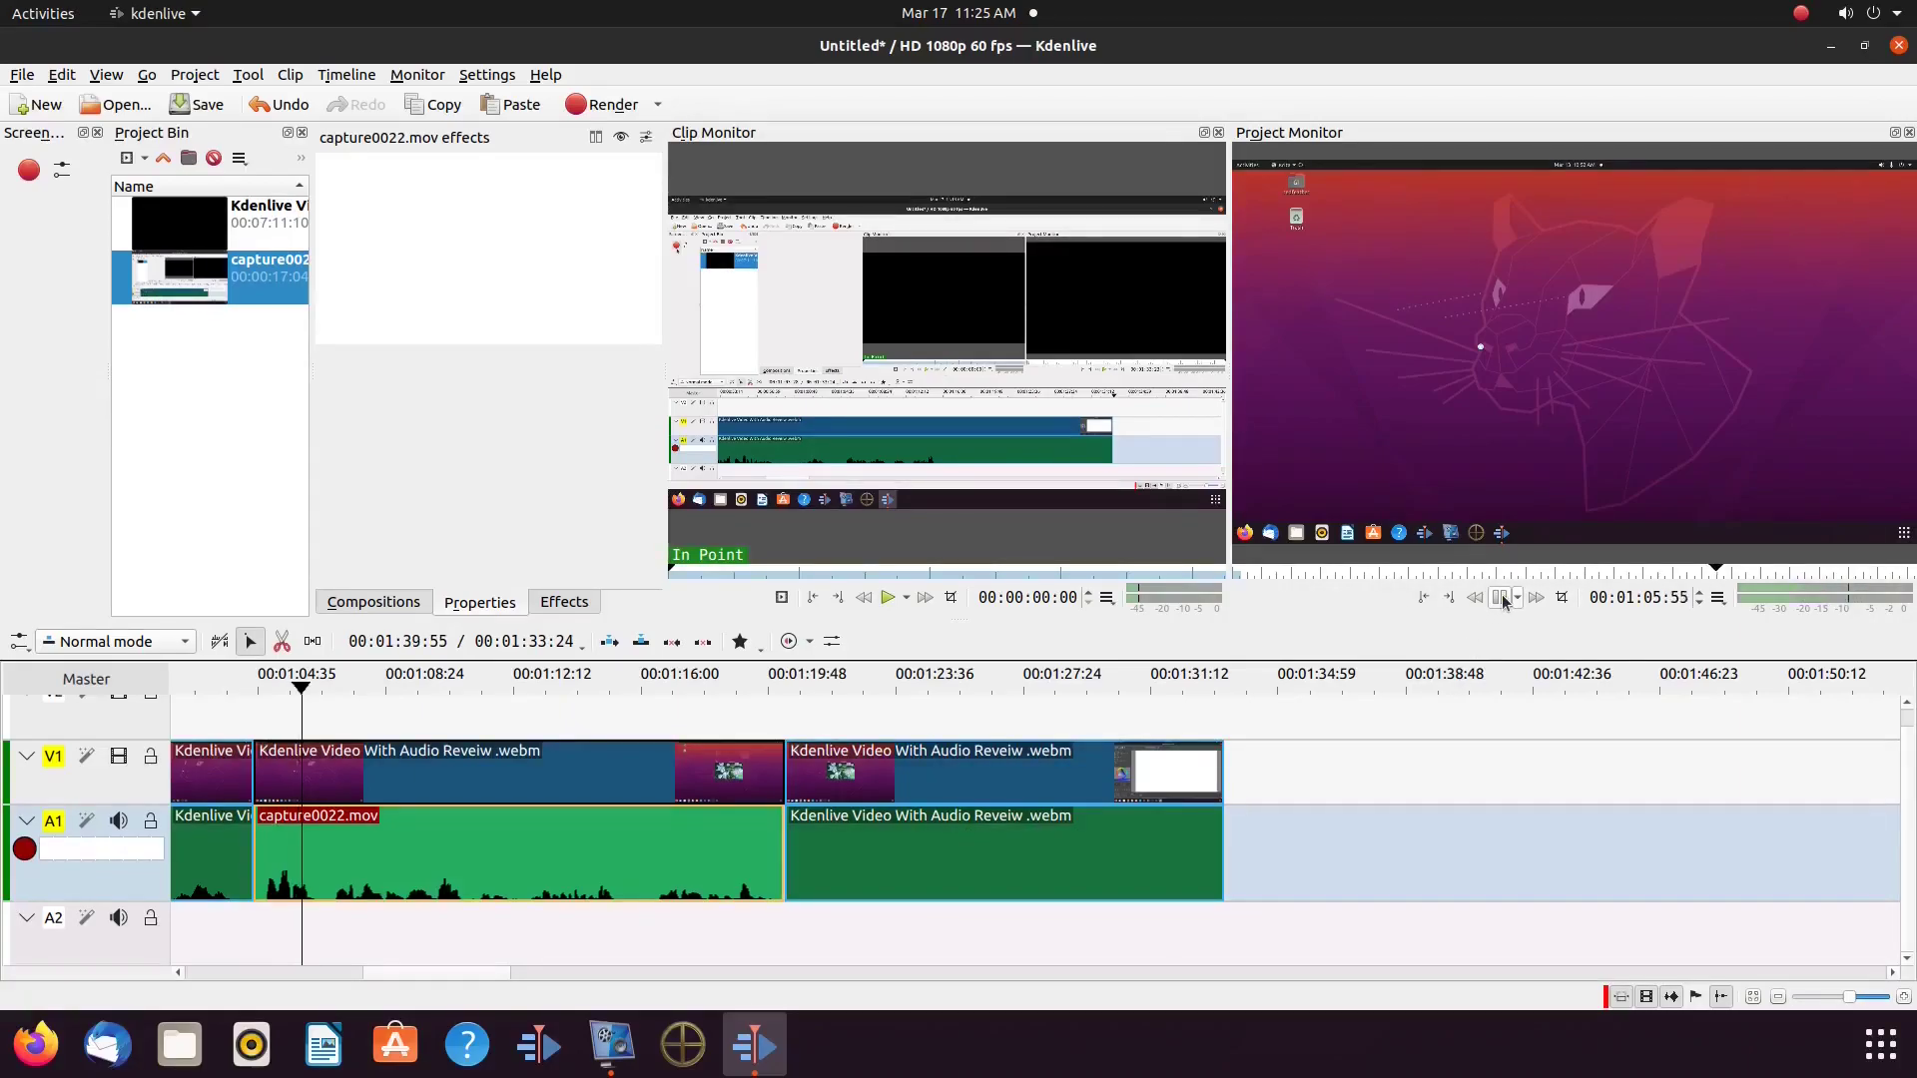